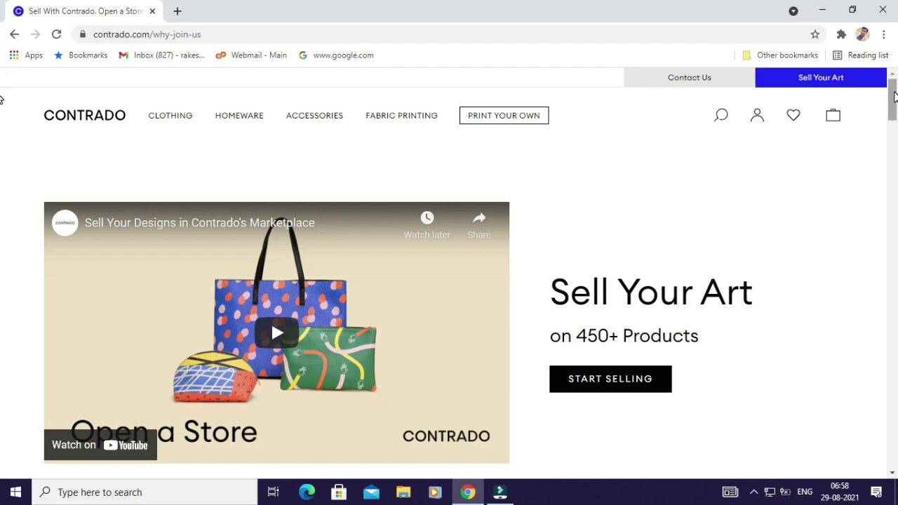
Complete the seller sign-up form with the full name, e-mail and store name Rng Store, accept the agreement and submit it.
{"action": "left_click_drag", "start_coordinate": [895, 96], "coordinate": [896, 140]}
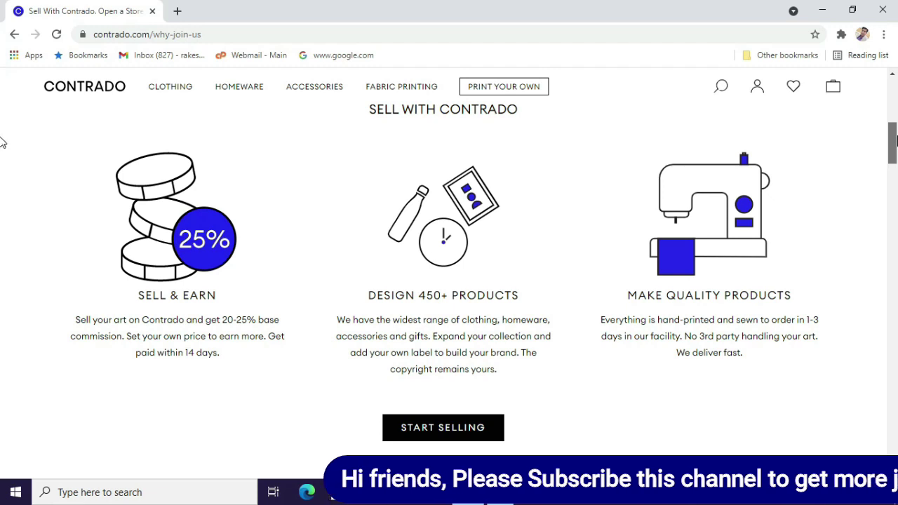
{"action": "left_click_drag", "start_coordinate": [896, 140], "coordinate": [896, 240]}
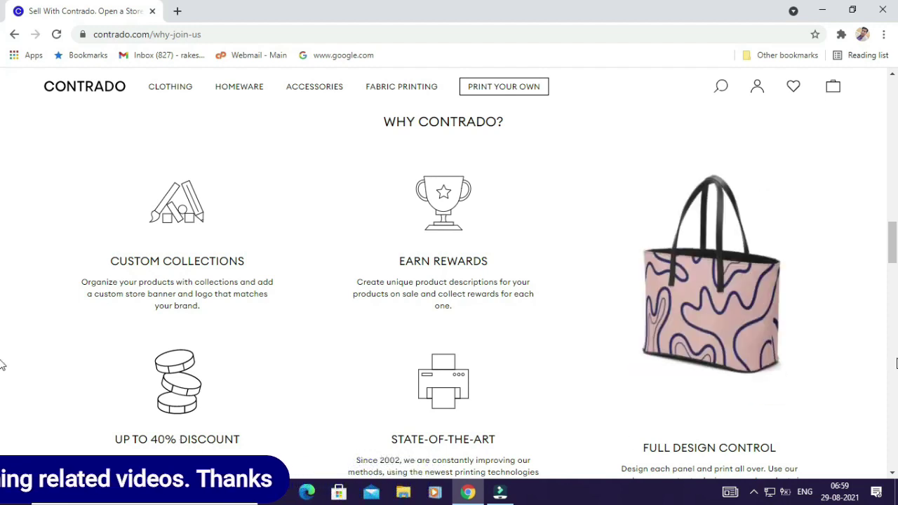
{"action": "left_click_drag", "start_coordinate": [894, 240], "coordinate": [897, 390]}
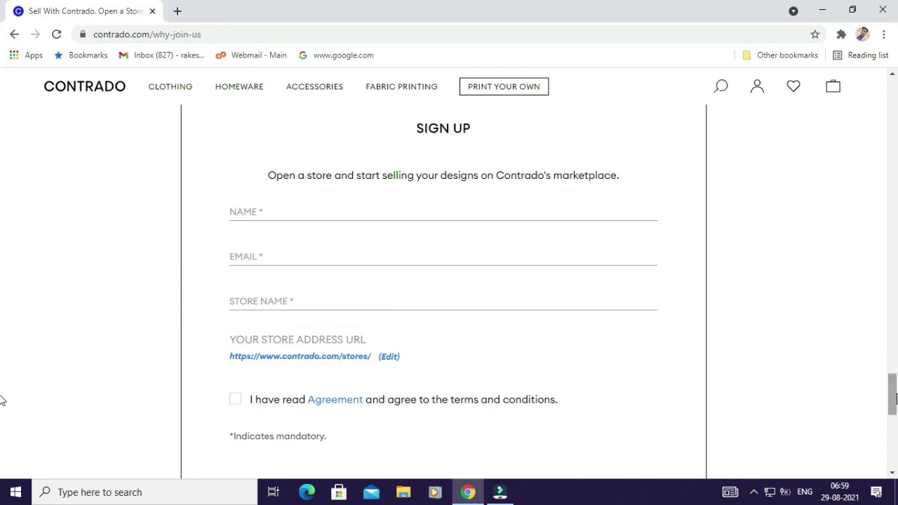
{"action": "scroll", "coordinate": [463, 409], "scroll_direction": "down", "scroll_amount": 2}
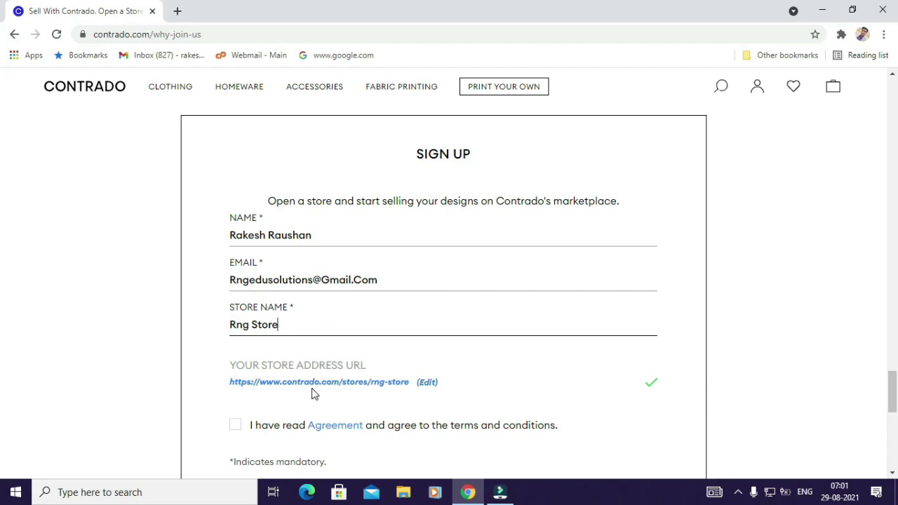
{"action": "left_click", "coordinate": [268, 429]}
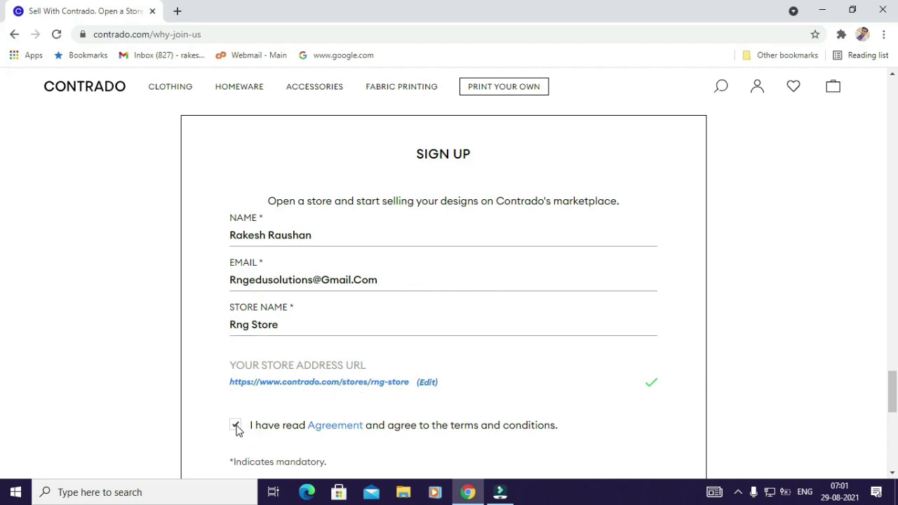
{"action": "left_click_drag", "start_coordinate": [892, 398], "coordinate": [892, 407]}
{"action": "left_click", "coordinate": [424, 444]}
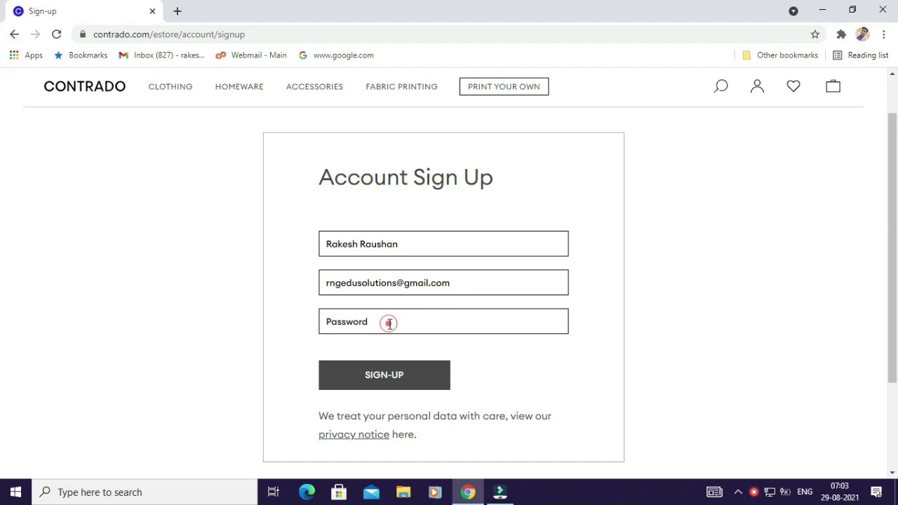
Enter the account password, complete the account sign-up and save the login in the browser.
{"action": "left_click", "coordinate": [426, 323]}
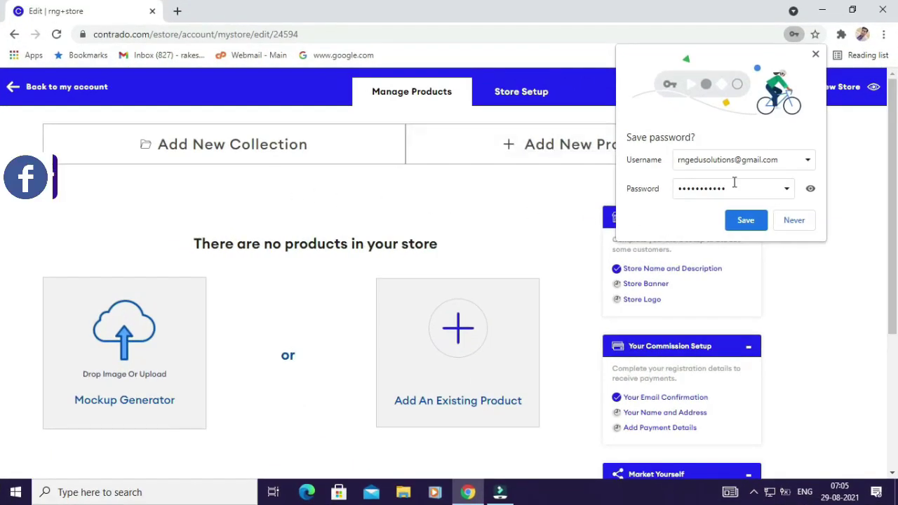
{"action": "left_click", "coordinate": [749, 220]}
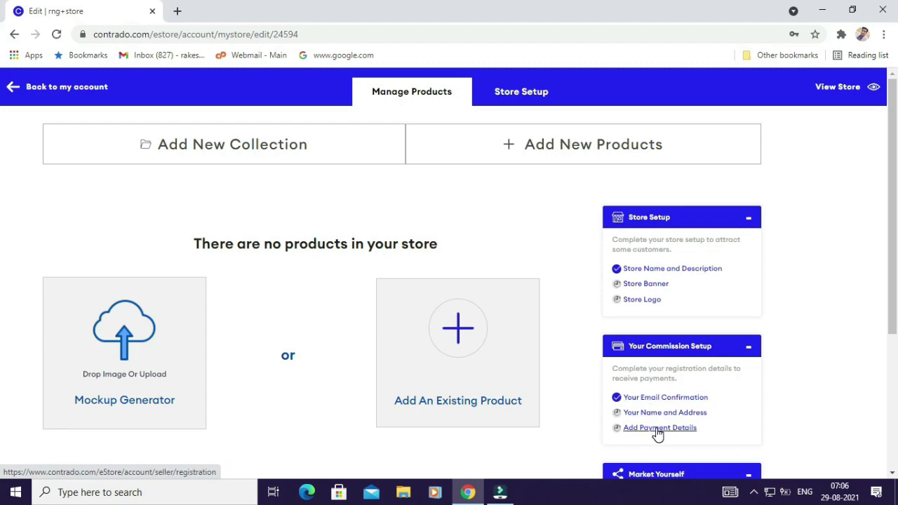
Add a new collection named Tshirt Designs with the description "All seasoned Tshirt is available" and save it.
{"action": "left_click_drag", "start_coordinate": [895, 263], "coordinate": [895, 302]}
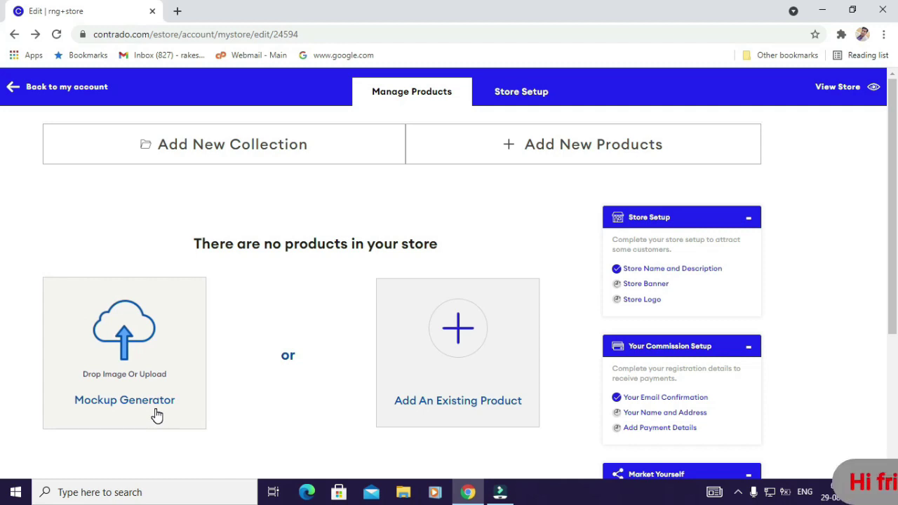
{"action": "left_click", "coordinate": [219, 156]}
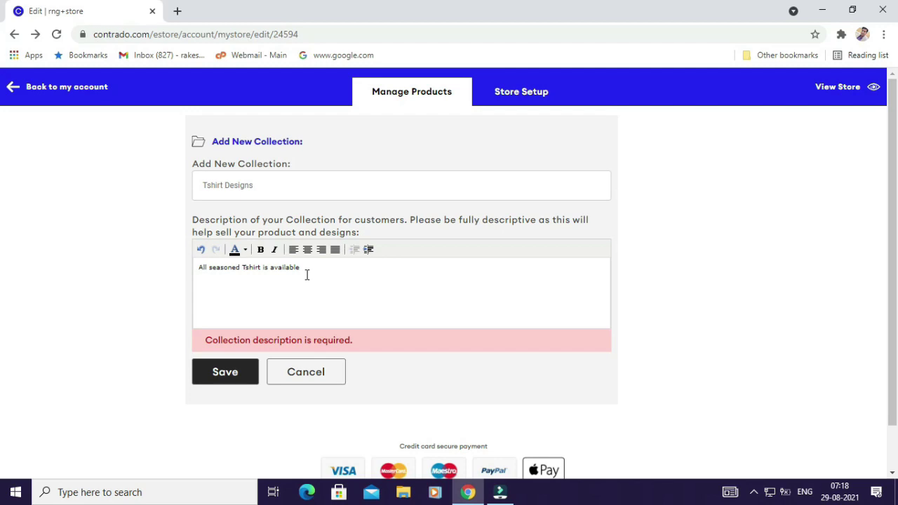
{"action": "left_click", "coordinate": [230, 375]}
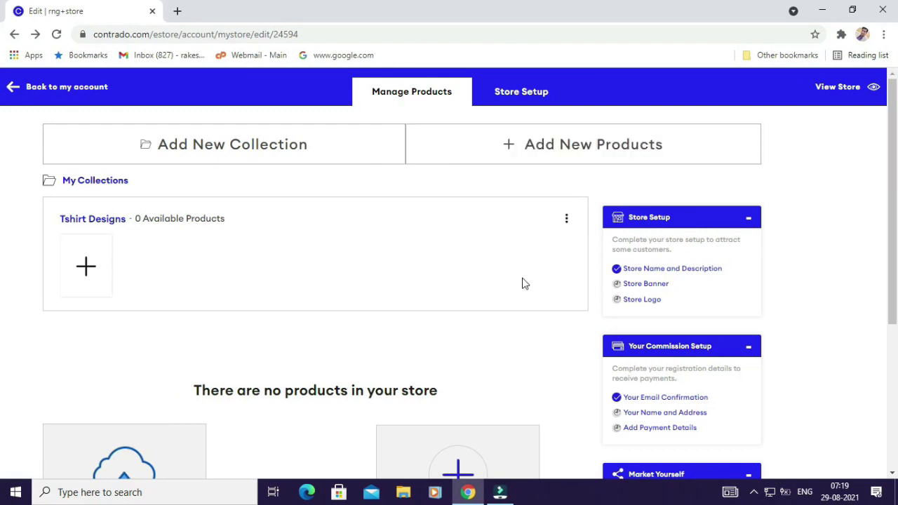
Start adding a new product to the store and create it from the Mens Cut and Sew T-Shirt.
{"action": "left_click", "coordinate": [582, 154]}
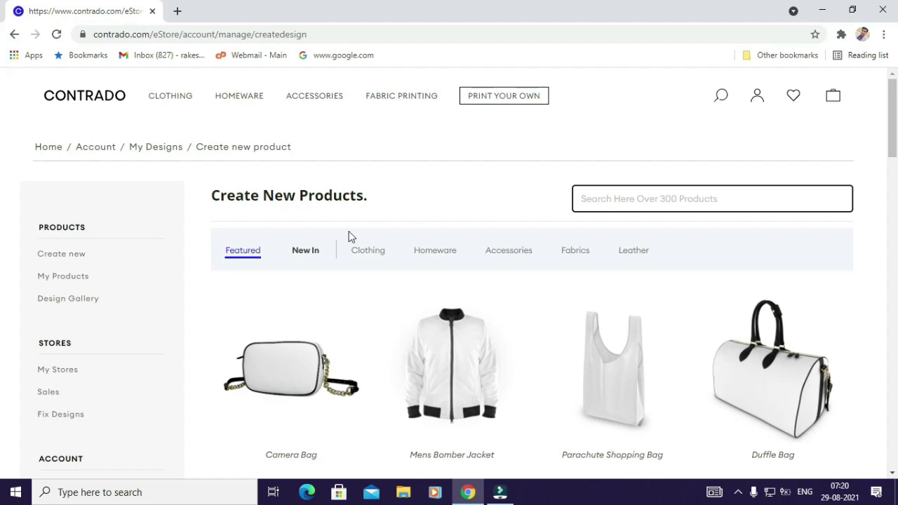
{"action": "mouse_move", "coordinate": [372, 259]}
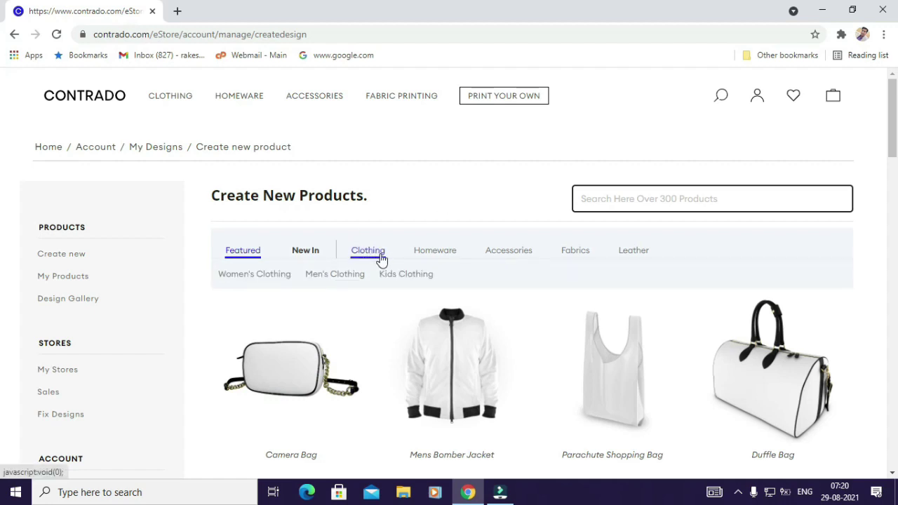
{"action": "mouse_move", "coordinate": [416, 257]}
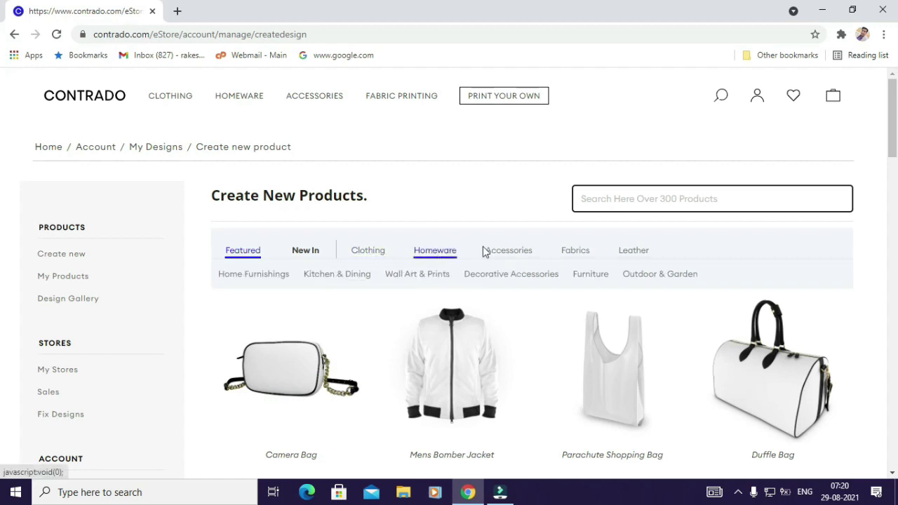
{"action": "mouse_move", "coordinate": [580, 256]}
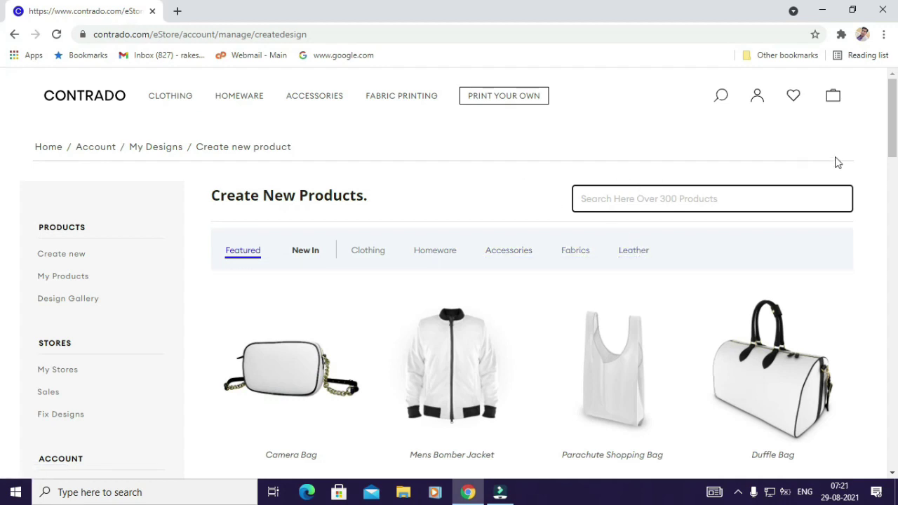
{"action": "left_click_drag", "start_coordinate": [893, 132], "coordinate": [895, 230]}
{"action": "mouse_move", "coordinate": [475, 287]}
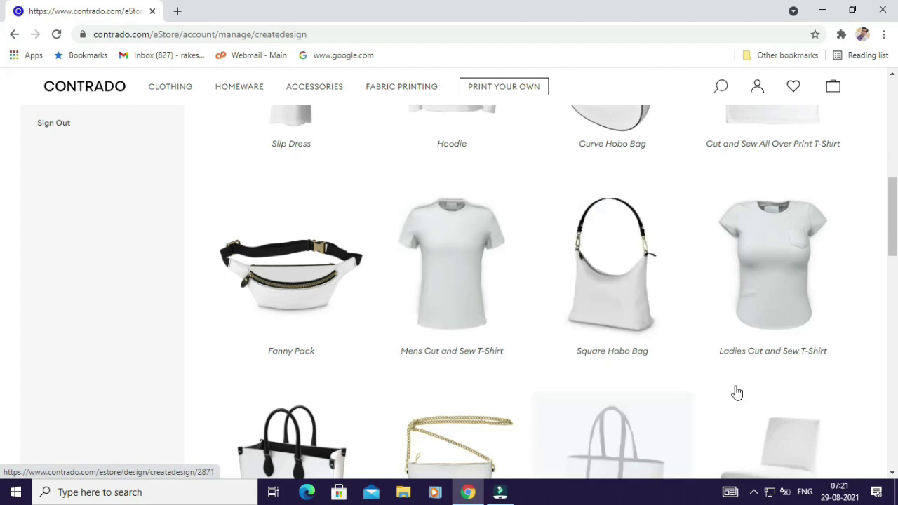
{"action": "mouse_move", "coordinate": [775, 351]}
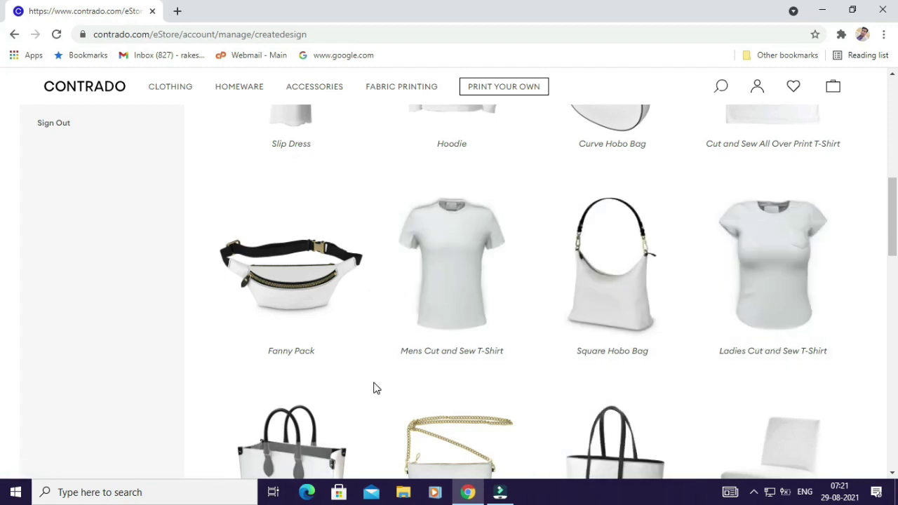
{"action": "mouse_move", "coordinate": [471, 337]}
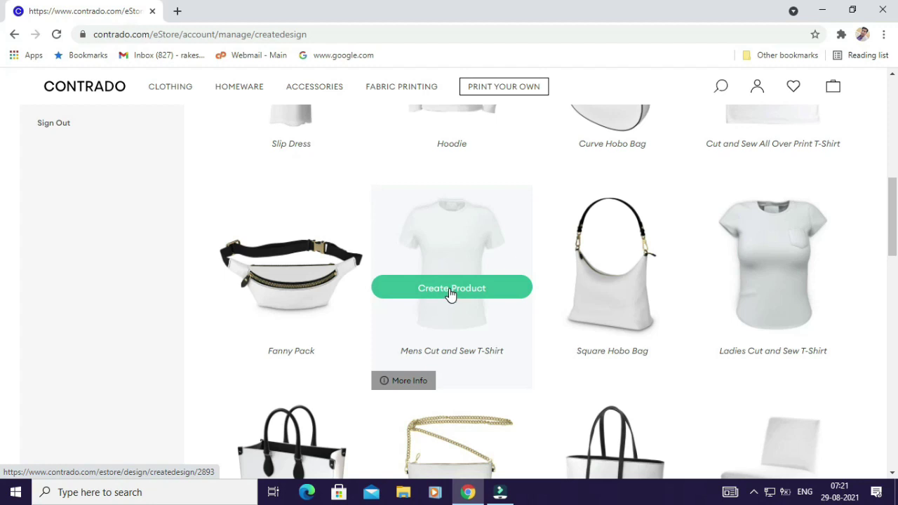
{"action": "left_click", "coordinate": [452, 288]}
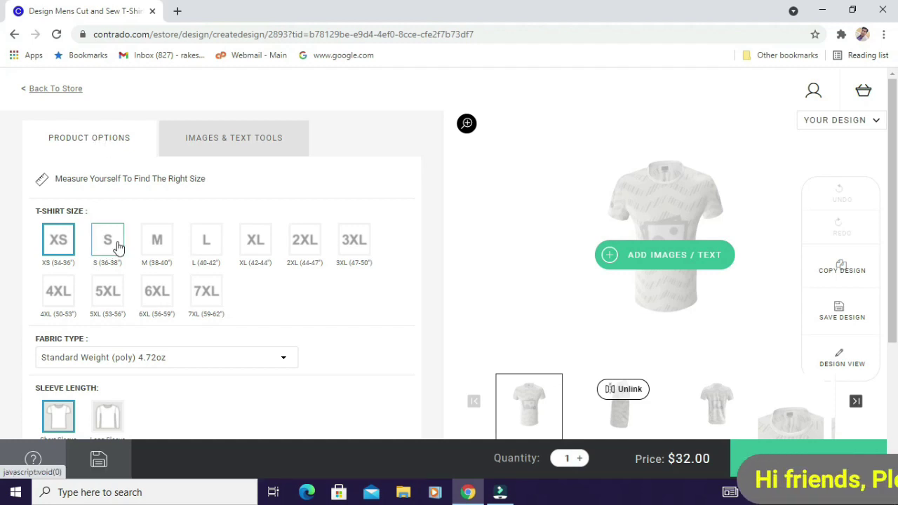
Set the T-shirt size to L and the fabric type to Standard Weight (poly) 4.72oz.
{"action": "left_click", "coordinate": [169, 246]}
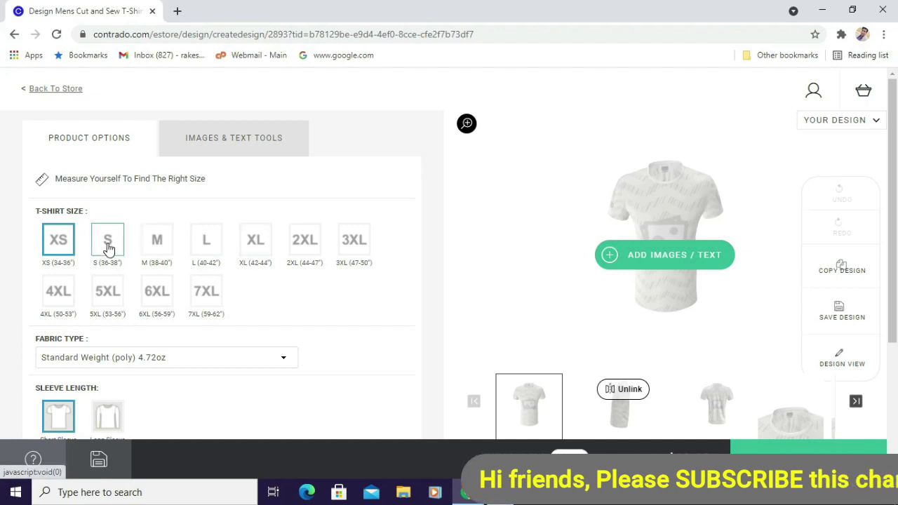
{"action": "left_click", "coordinate": [156, 245]}
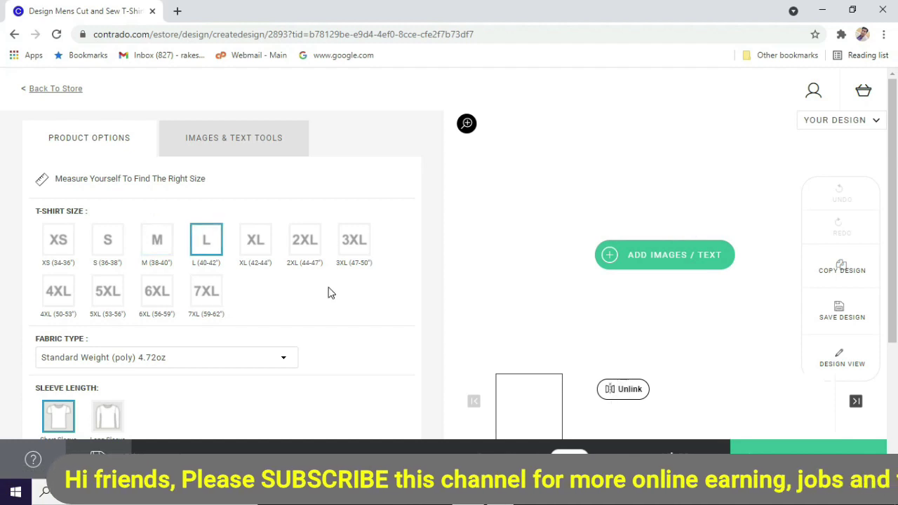
{"action": "left_click", "coordinate": [284, 360]}
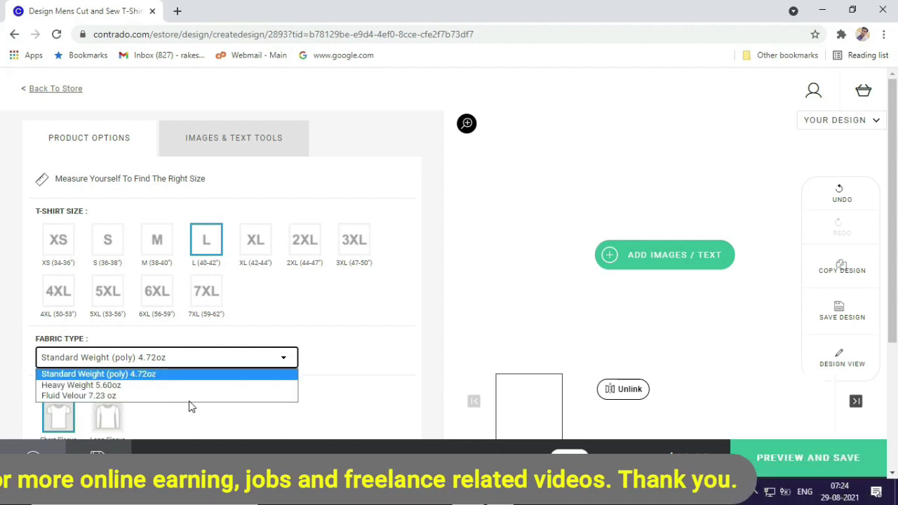
{"action": "left_click", "coordinate": [252, 379]}
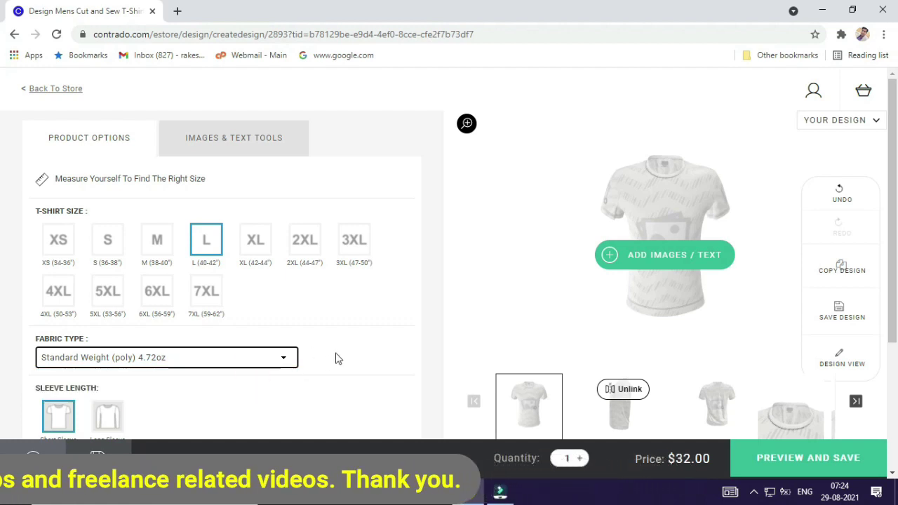
Review the sleeve length and thread color options and set the T-shirt's label to Your custom label.
{"action": "left_click_drag", "start_coordinate": [894, 197], "coordinate": [896, 265]}
{"action": "scroll", "coordinate": [2, 266], "scroll_direction": "down", "scroll_amount": 1}
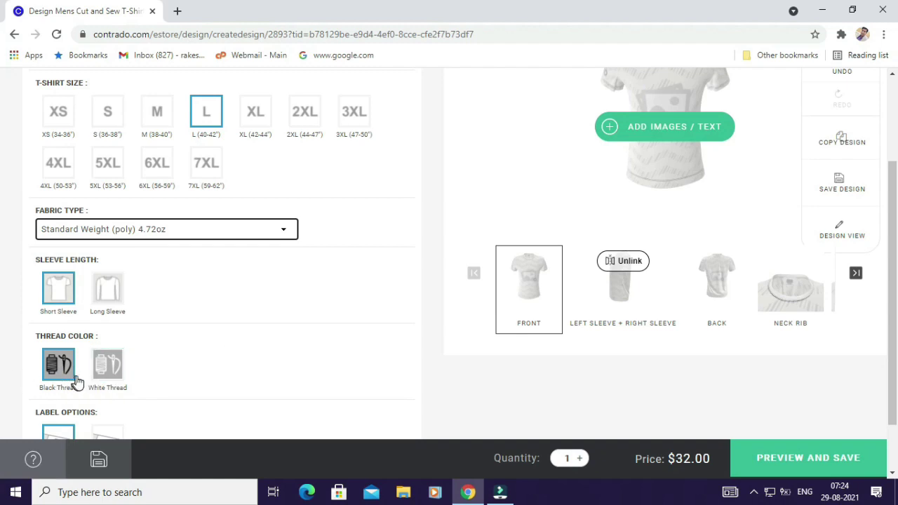
{"action": "left_click_drag", "start_coordinate": [894, 321], "coordinate": [896, 390]}
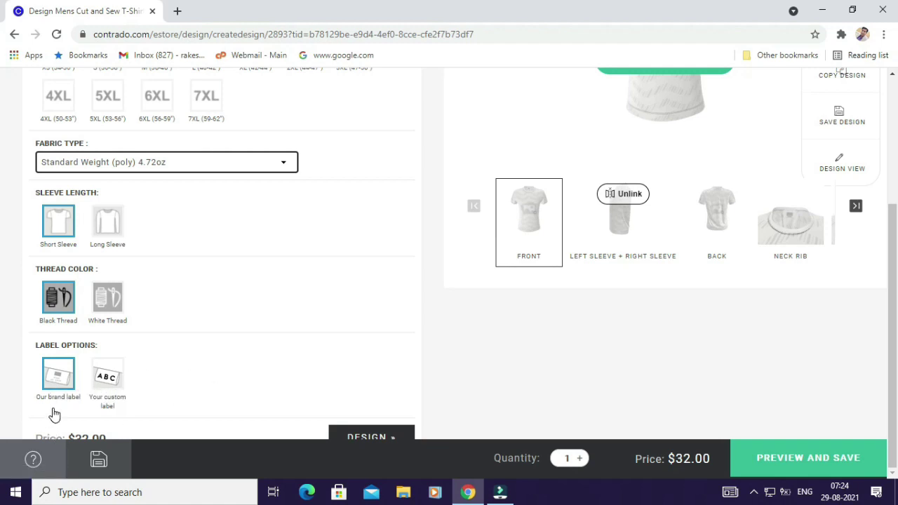
{"action": "left_click", "coordinate": [109, 386]}
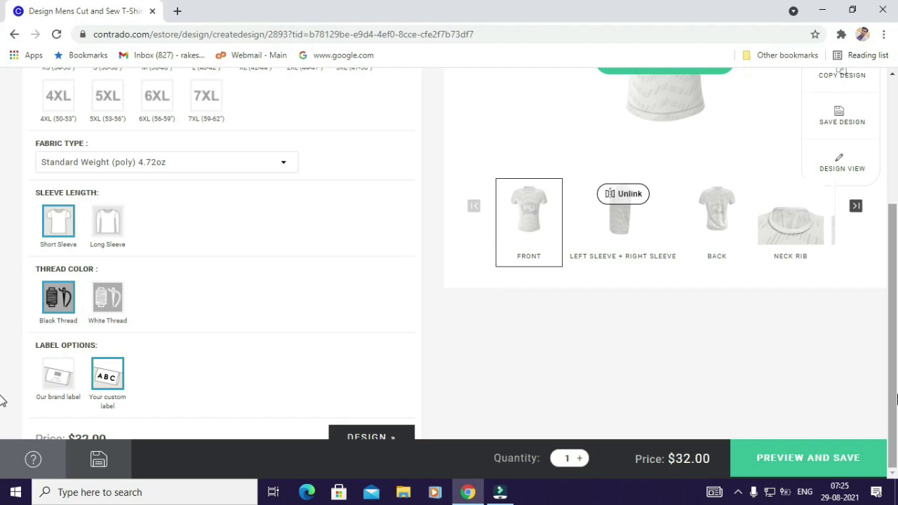
Upload the tiger image Untitled design (4) from the Designs folder for the T-shirt and select it.
{"action": "left_click_drag", "start_coordinate": [895, 393], "coordinate": [896, 227]}
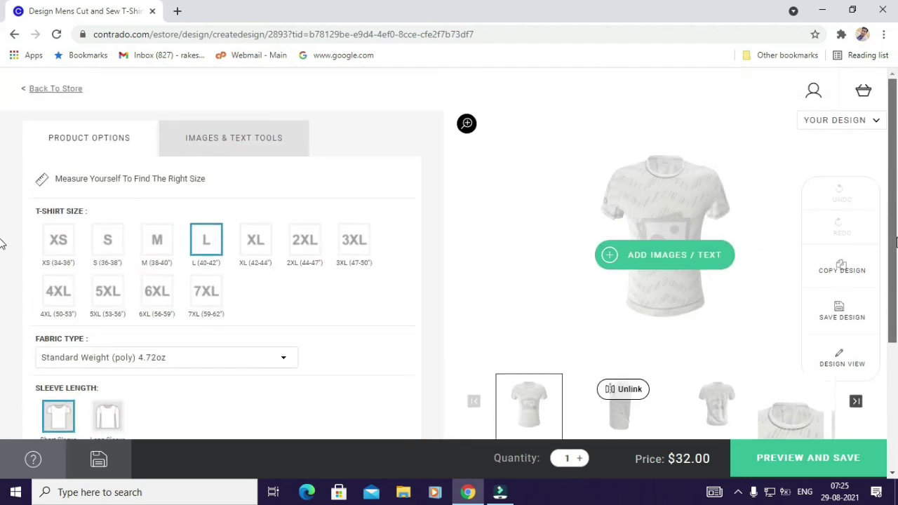
{"action": "scroll", "coordinate": [3, 270], "scroll_direction": "down", "scroll_amount": 1}
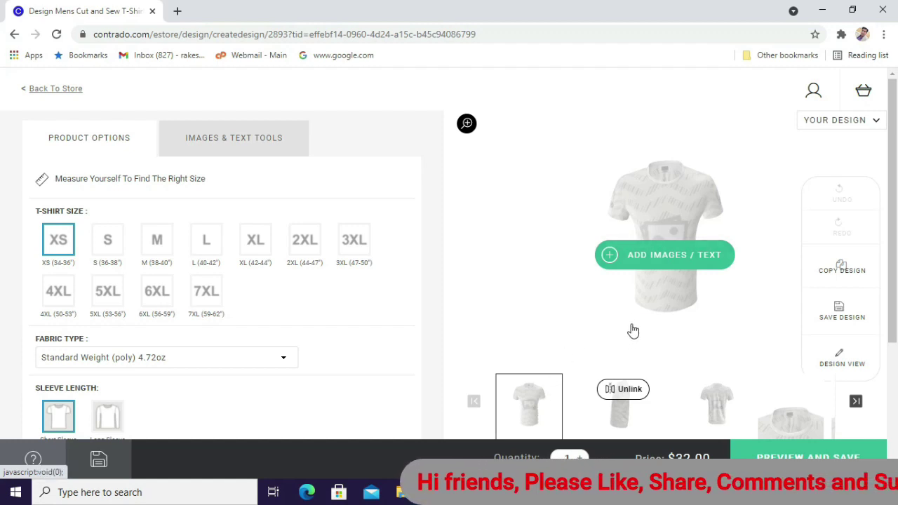
{"action": "left_click", "coordinate": [666, 261]}
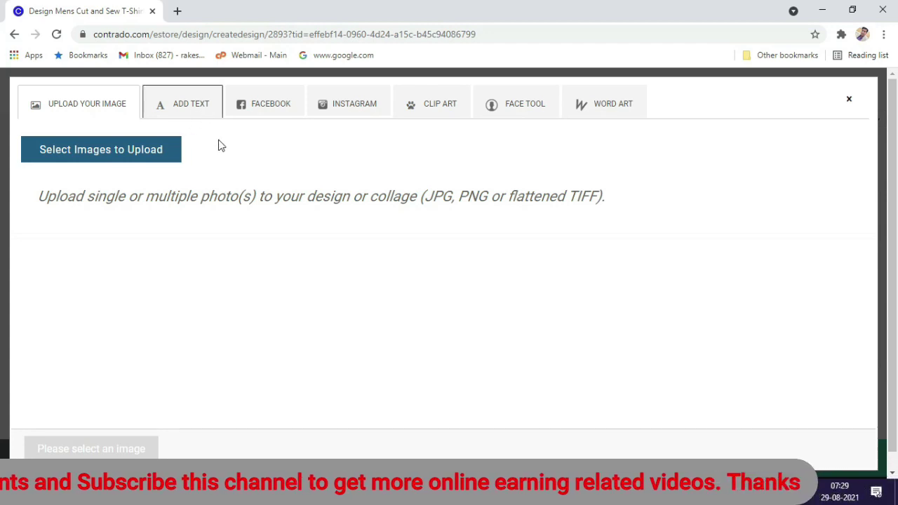
{"action": "left_click", "coordinate": [103, 155]}
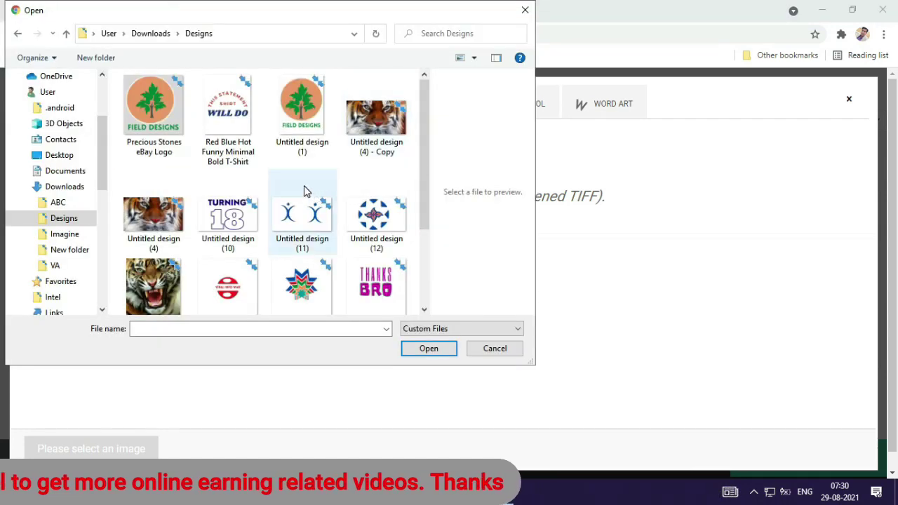
{"action": "left_click_drag", "start_coordinate": [425, 181], "coordinate": [428, 254]}
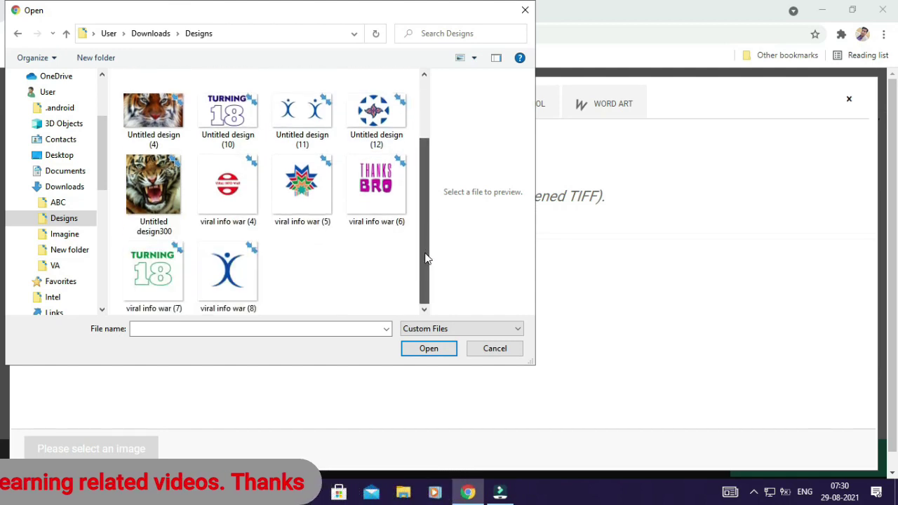
{"action": "left_click_drag", "start_coordinate": [425, 215], "coordinate": [423, 159]}
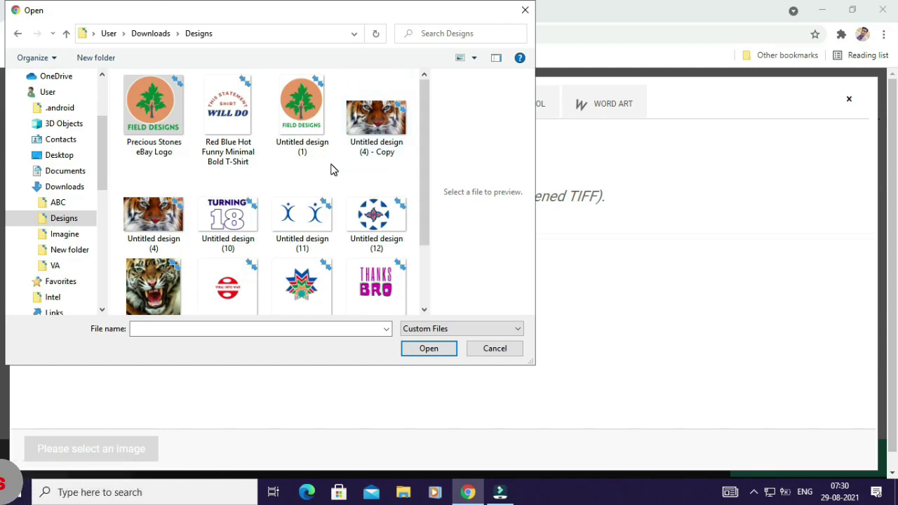
{"action": "left_click", "coordinate": [165, 220]}
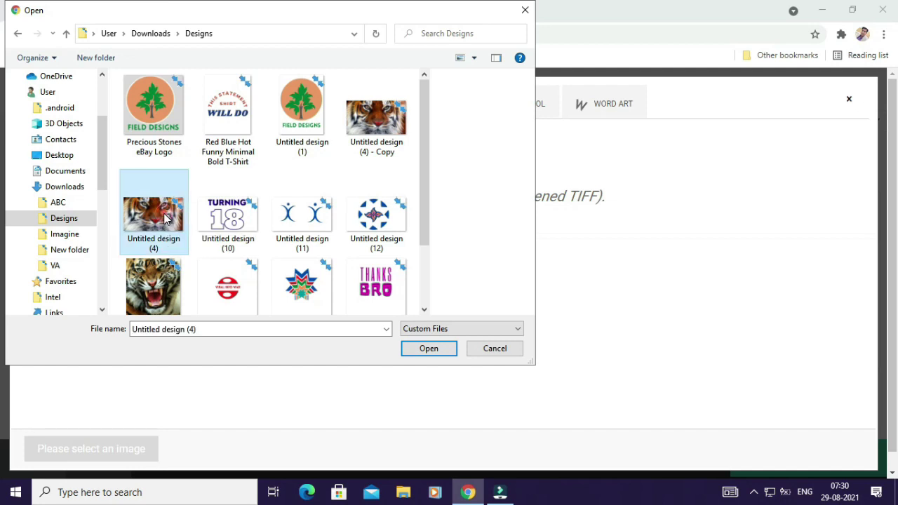
{"action": "left_click", "coordinate": [429, 349]}
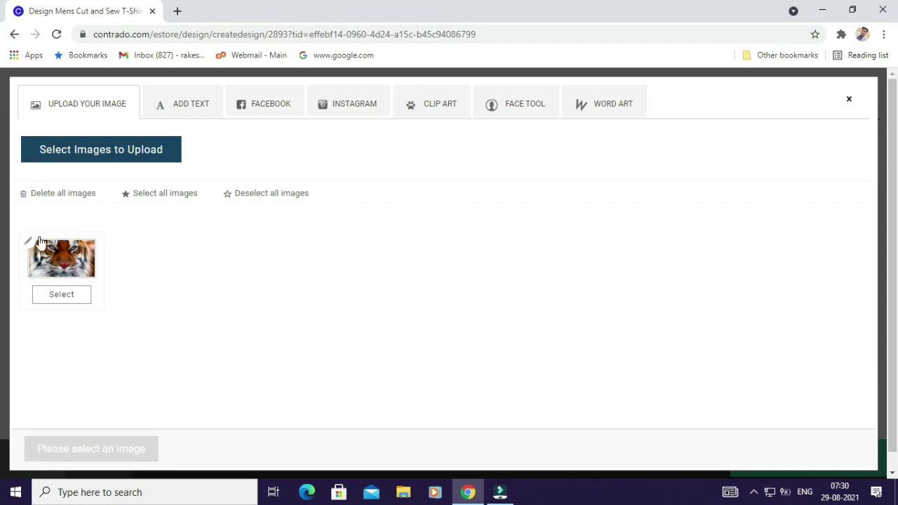
{"action": "left_click", "coordinate": [62, 300]}
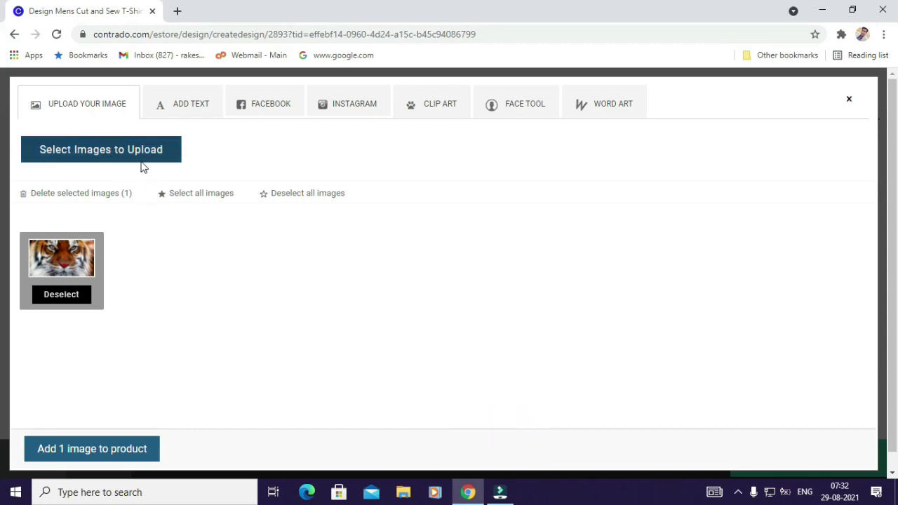
Upload the Red Blue Hot Funny Minimal Bold T-Shirt image from the Designs folder to the image library.
{"action": "left_click", "coordinate": [119, 150]}
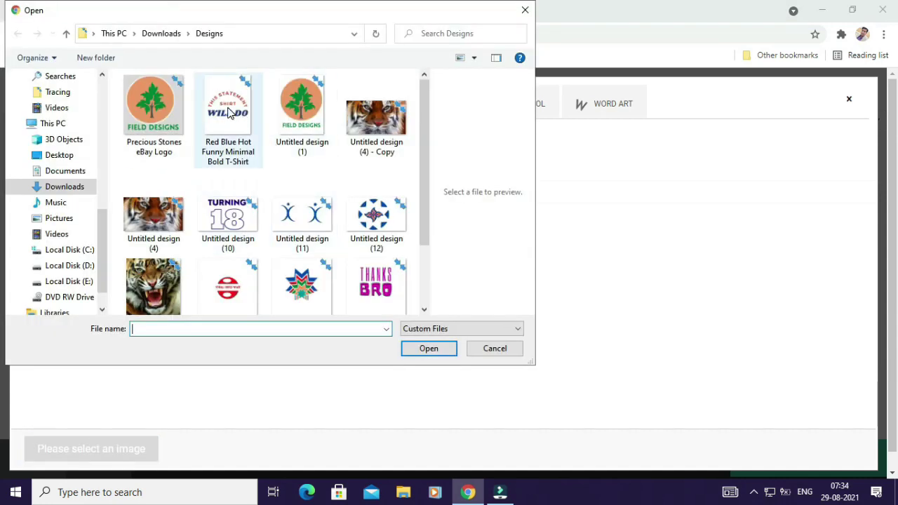
{"action": "left_click", "coordinate": [231, 114]}
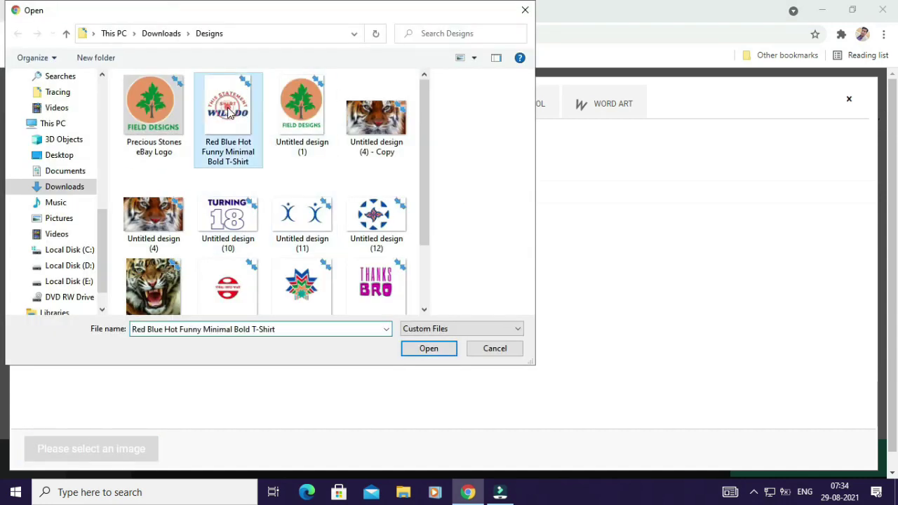
{"action": "left_click", "coordinate": [428, 351]}
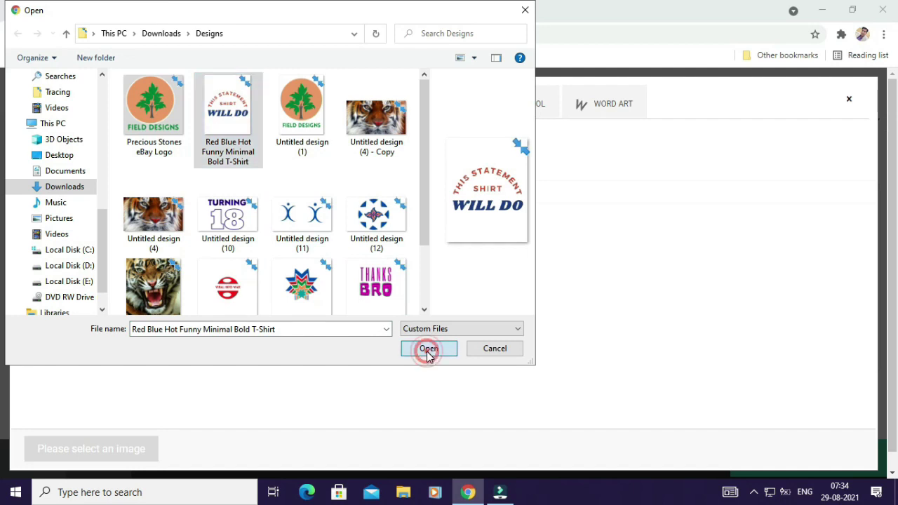
Add the uploaded close-up tiger face image to the front of the T-shirt.
{"action": "left_click", "coordinate": [74, 306]}
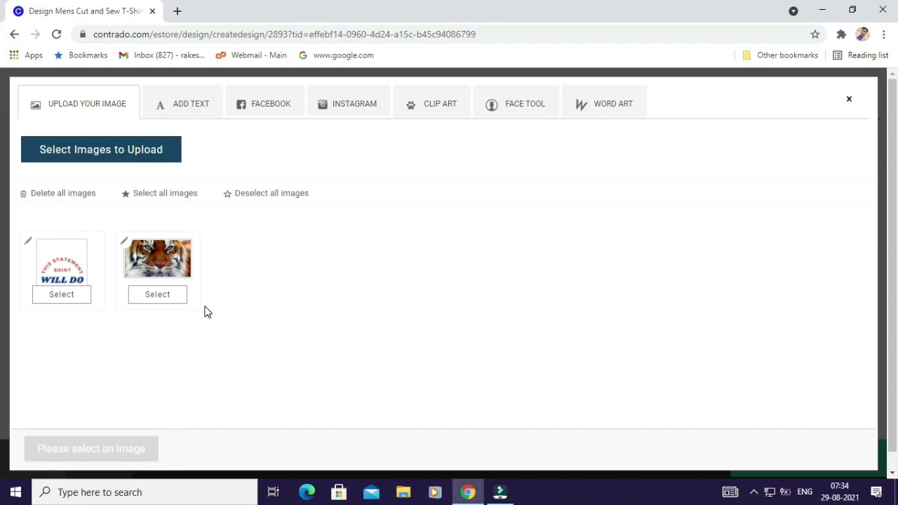
{"action": "left_click", "coordinate": [164, 302]}
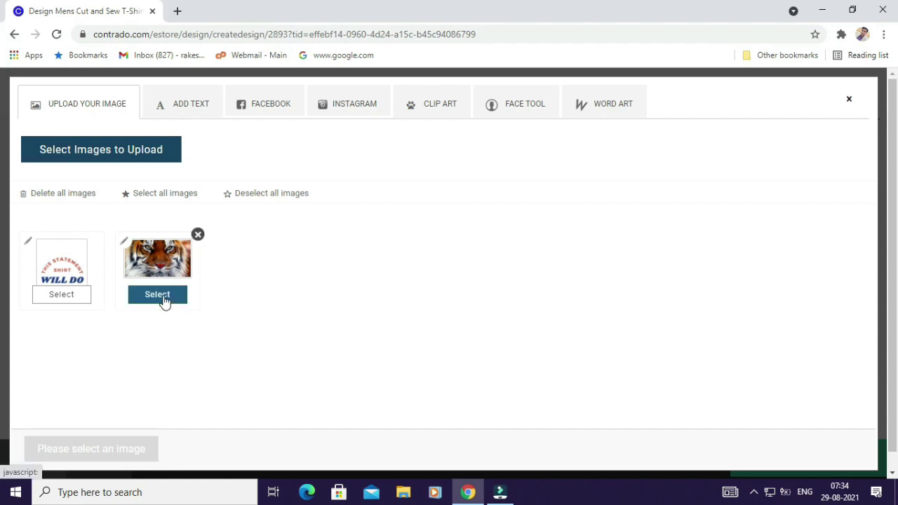
{"action": "left_click", "coordinate": [164, 302]}
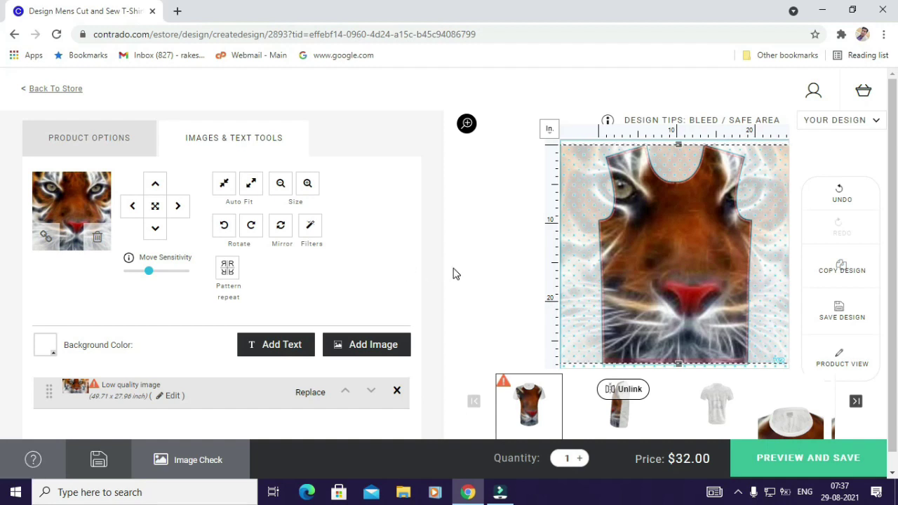
Add the "This Statement Shirt Will Do" image to the T-shirt front and move it to the lower middle of the front.
{"action": "mouse_move", "coordinate": [133, 392]}
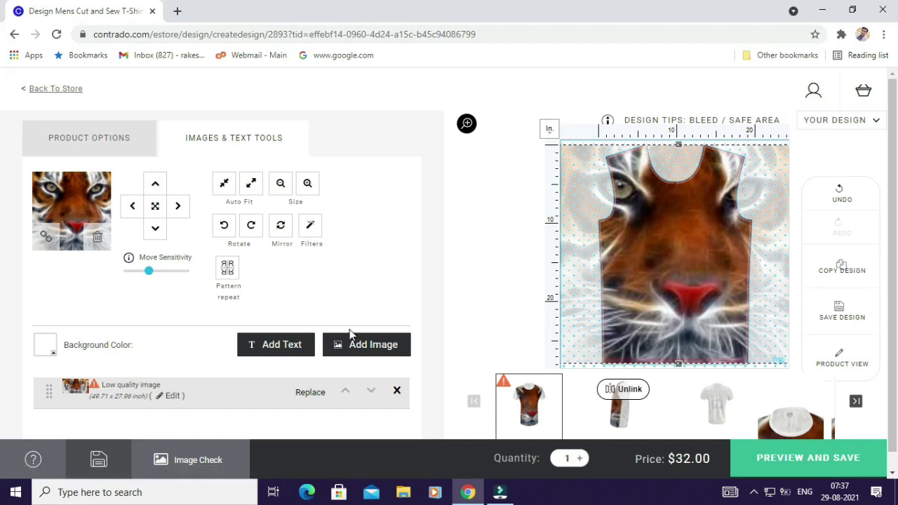
{"action": "left_click", "coordinate": [371, 350]}
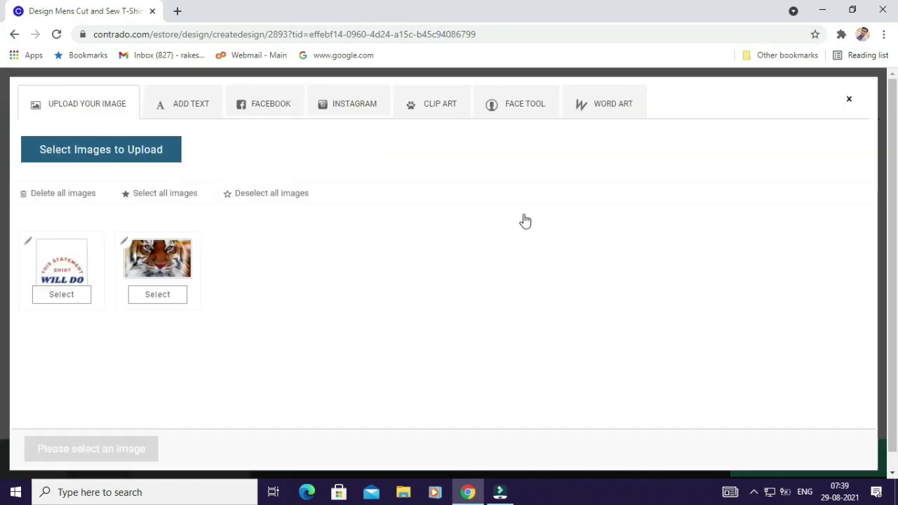
{"action": "left_click", "coordinate": [62, 296]}
{"action": "left_click", "coordinate": [61, 296]}
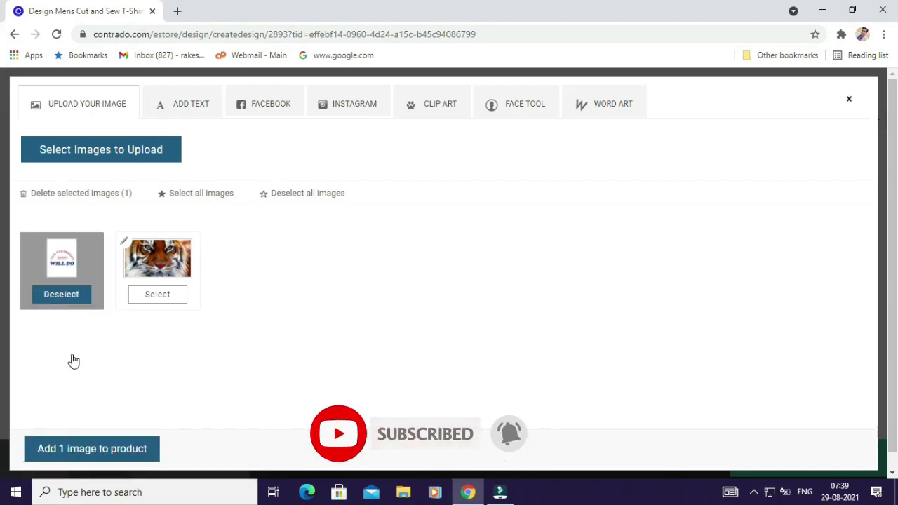
{"action": "left_click", "coordinate": [88, 455]}
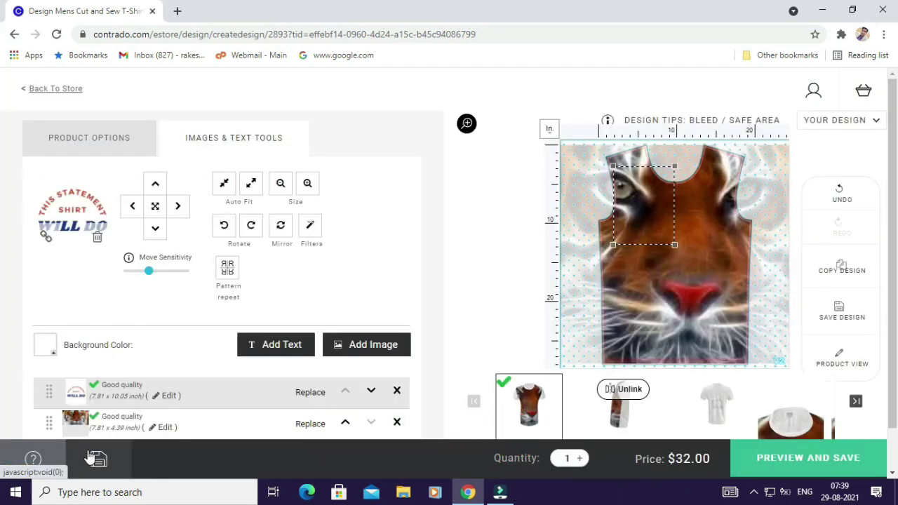
{"action": "left_click", "coordinate": [82, 233]}
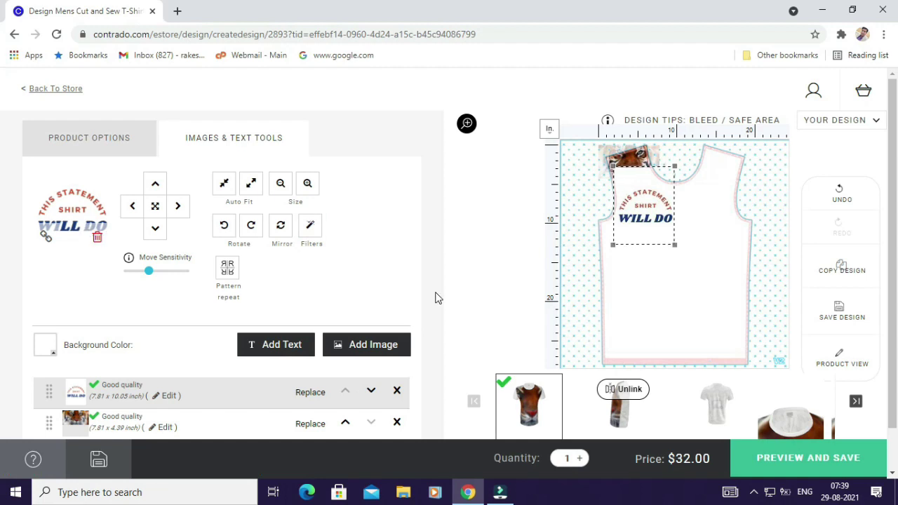
{"action": "left_click_drag", "start_coordinate": [647, 210], "coordinate": [676, 271]}
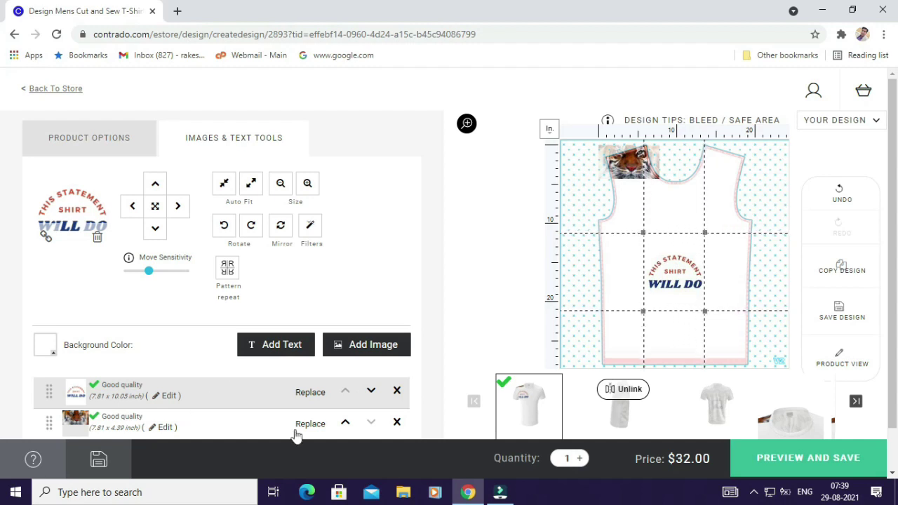
Delete the tiger image from the T-shirt front and slightly enlarge the statement image.
{"action": "left_click", "coordinate": [398, 424]}
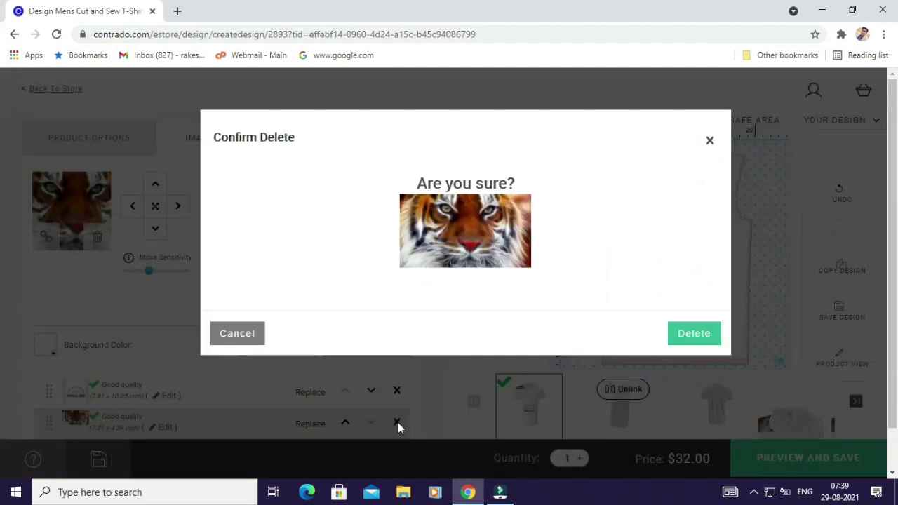
{"action": "left_click", "coordinate": [695, 334]}
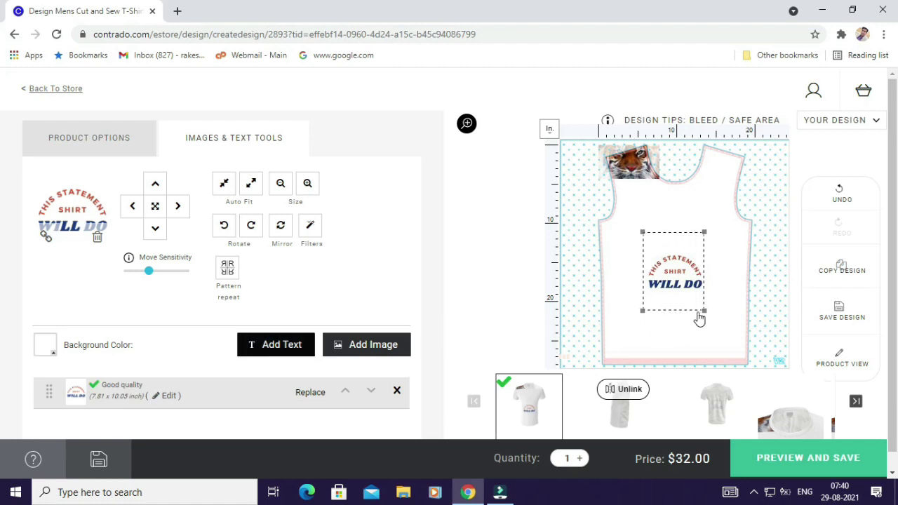
{"action": "left_click_drag", "start_coordinate": [704, 311], "coordinate": [710, 319]}
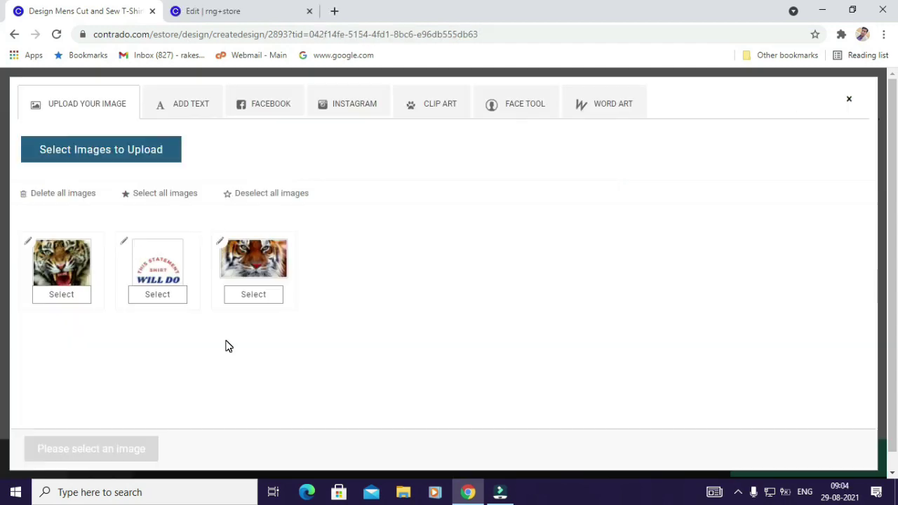
Add the roaring tiger image to the T-shirt front, sized about 18.4 x 20.22 inches, and center it on the body.
{"action": "left_click", "coordinate": [62, 295]}
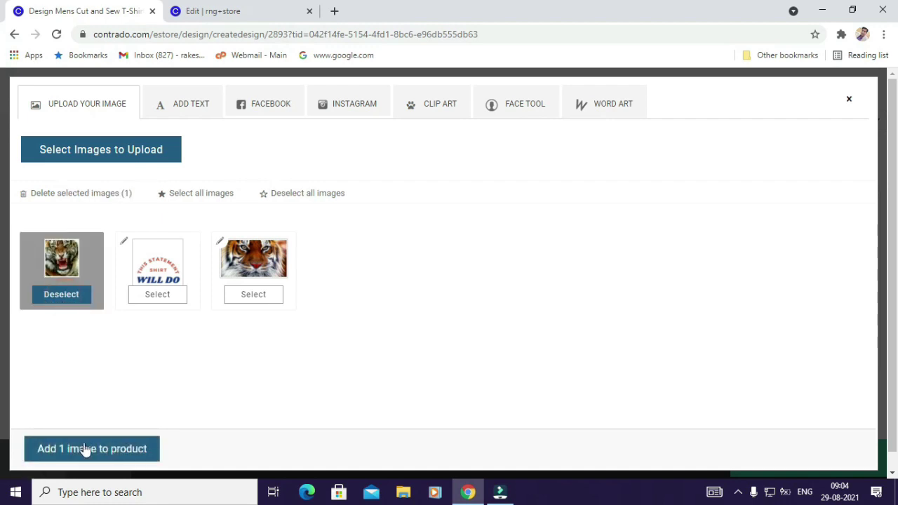
{"action": "left_click", "coordinate": [96, 451]}
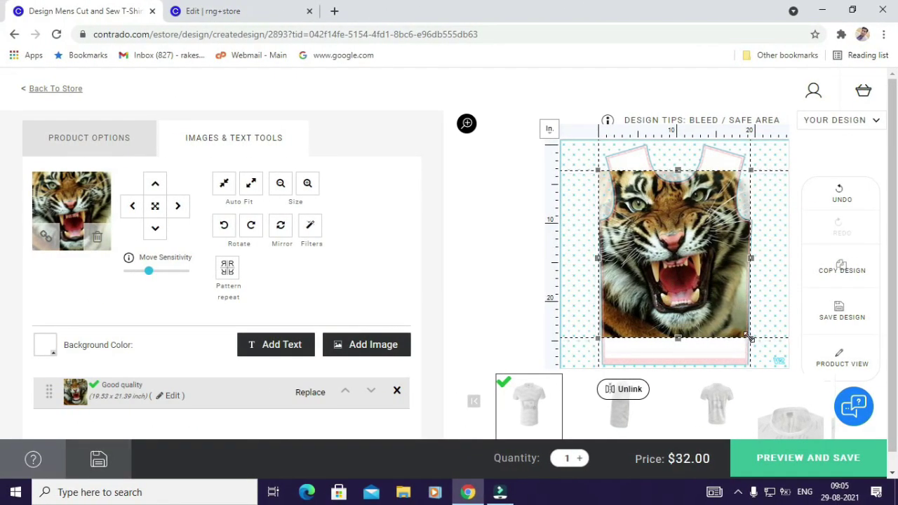
{"action": "left_click_drag", "start_coordinate": [737, 328], "coordinate": [740, 336]}
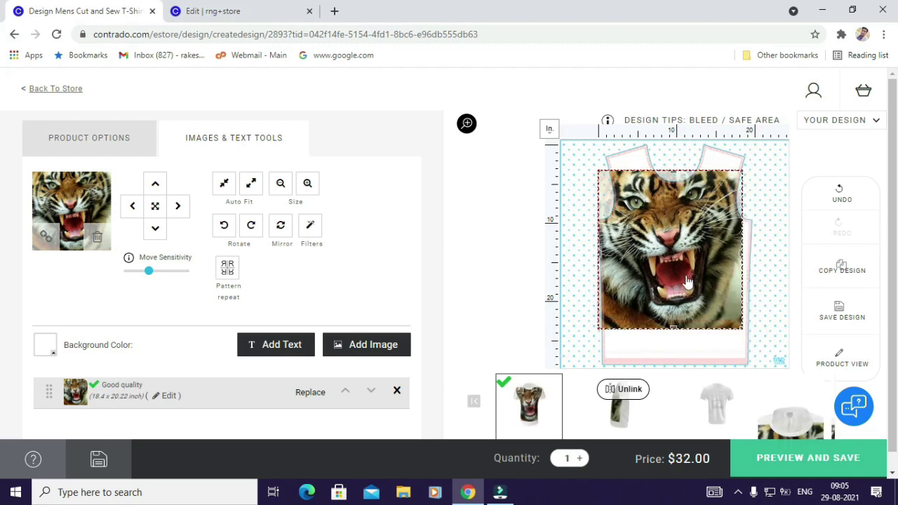
{"action": "left_click_drag", "start_coordinate": [693, 284], "coordinate": [696, 294]}
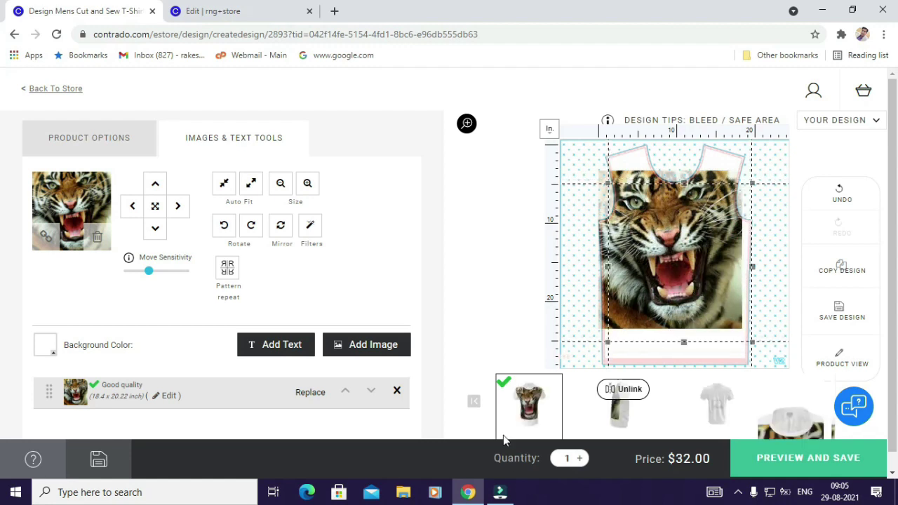
Preview the design and add the "This Statement Shirt Will Do" image to the empty left sleeve.
{"action": "left_click", "coordinate": [812, 459]}
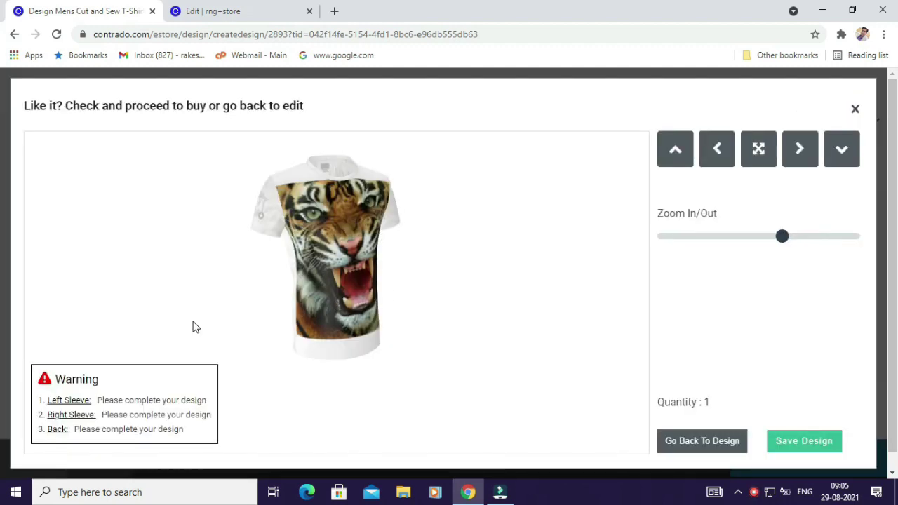
{"action": "left_click", "coordinate": [65, 402]}
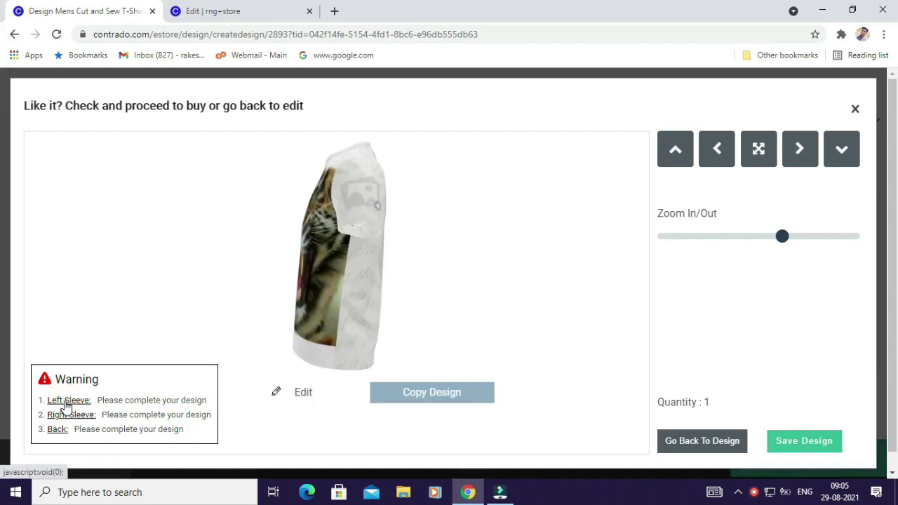
{"action": "left_click", "coordinate": [304, 398]}
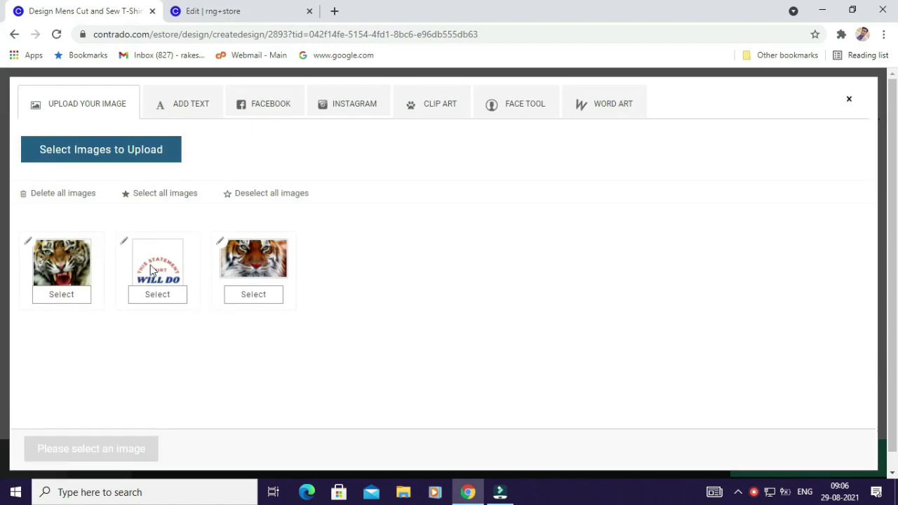
{"action": "left_click", "coordinate": [161, 294]}
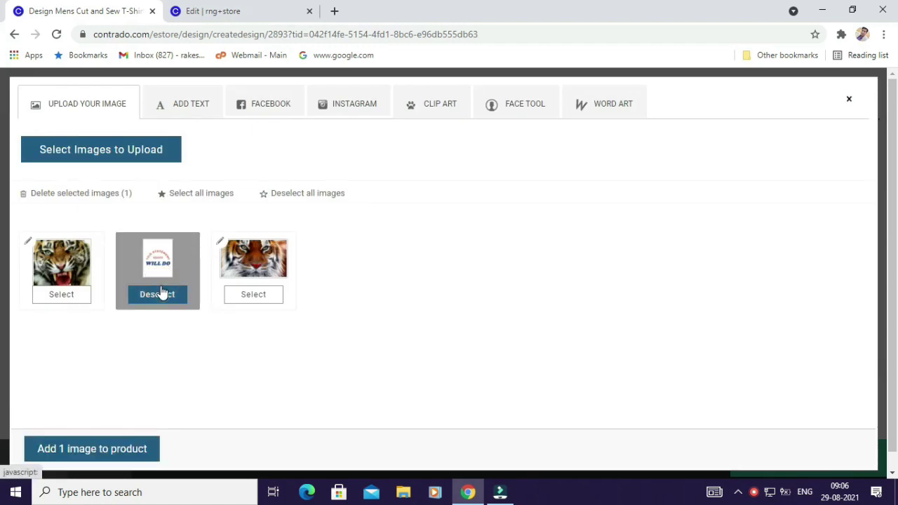
{"action": "left_click", "coordinate": [112, 452]}
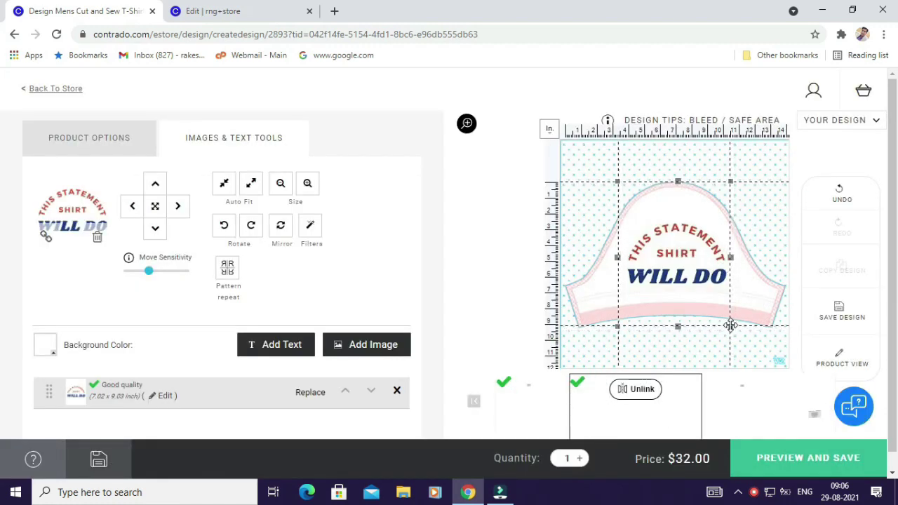
Shrink the sleeve's statement image to about 5.81 x 7.48 inches and move it to the middle of the sleeve.
{"action": "left_click_drag", "start_coordinate": [730, 324], "coordinate": [715, 302]}
{"action": "left_click", "coordinate": [682, 268]}
{"action": "mouse_move", "coordinate": [683, 269]}
{"action": "left_mouse_down"}
{"action": "mouse_move", "coordinate": [676, 278]}
{"action": "mouse_move", "coordinate": [693, 270]}
{"action": "left_mouse_up"}
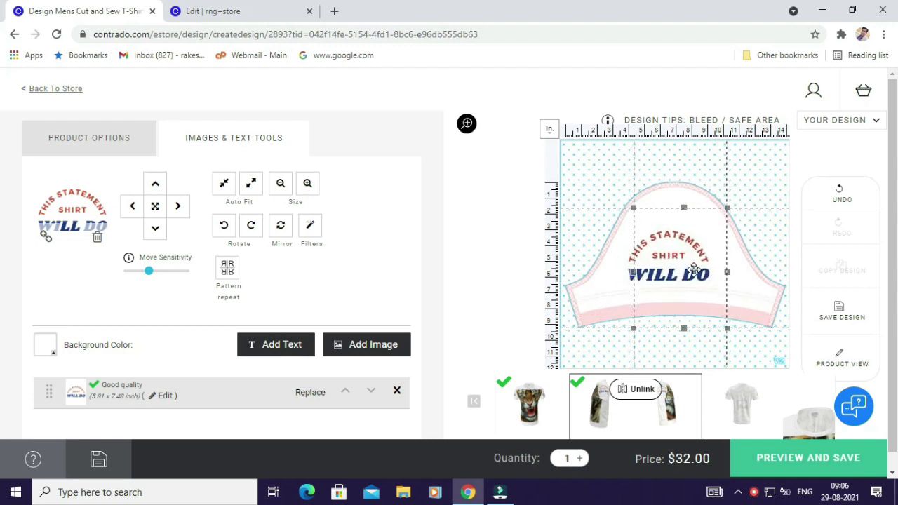
Add the "This Statement Shirt Will Do" image to the T-shirt's empty back, preview the completed shirt and save the design.
{"action": "left_click", "coordinate": [808, 467]}
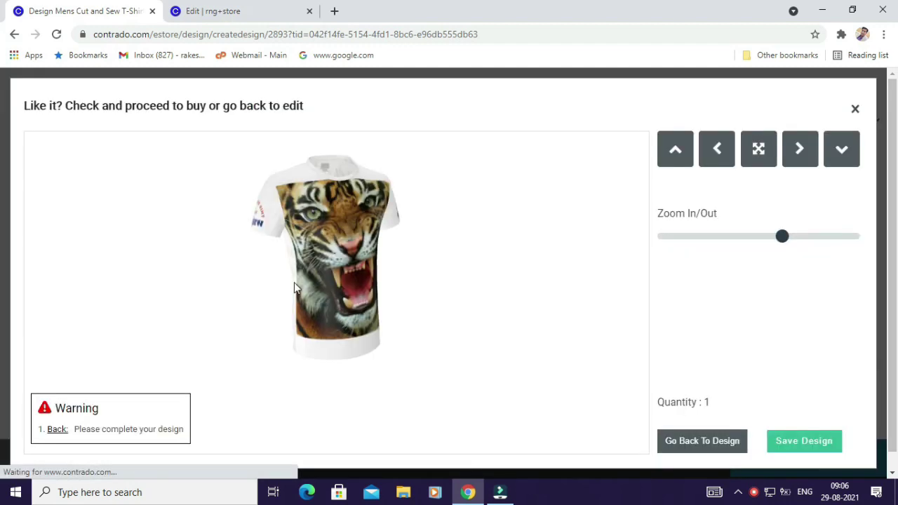
{"action": "left_click", "coordinate": [58, 433]}
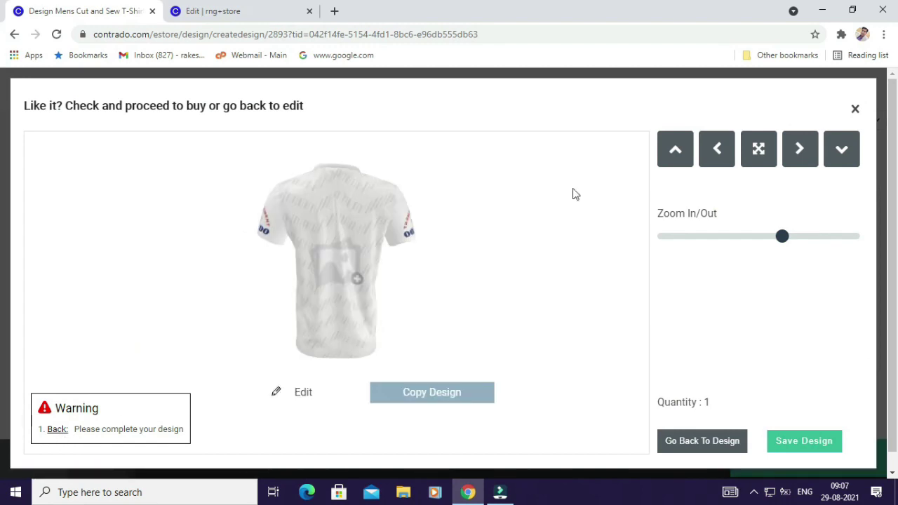
{"action": "left_click", "coordinate": [303, 395]}
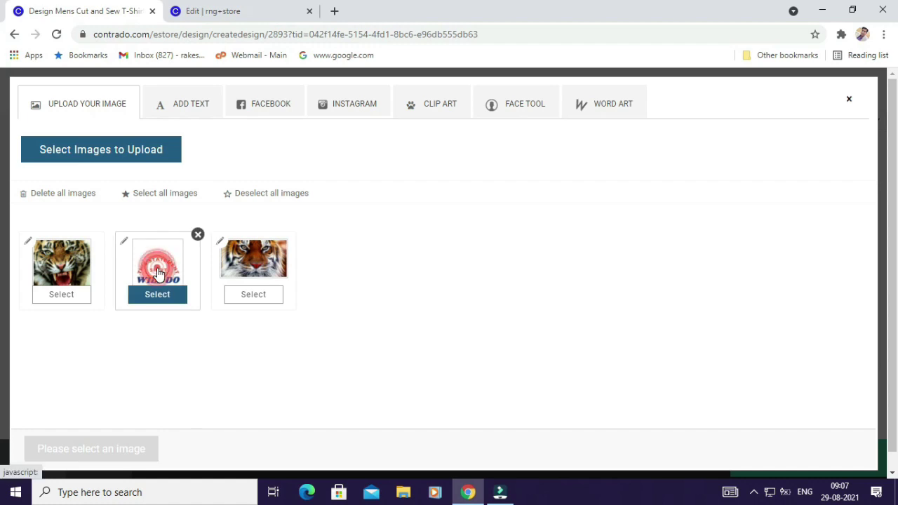
{"action": "left_click", "coordinate": [158, 277]}
{"action": "left_click", "coordinate": [94, 450]}
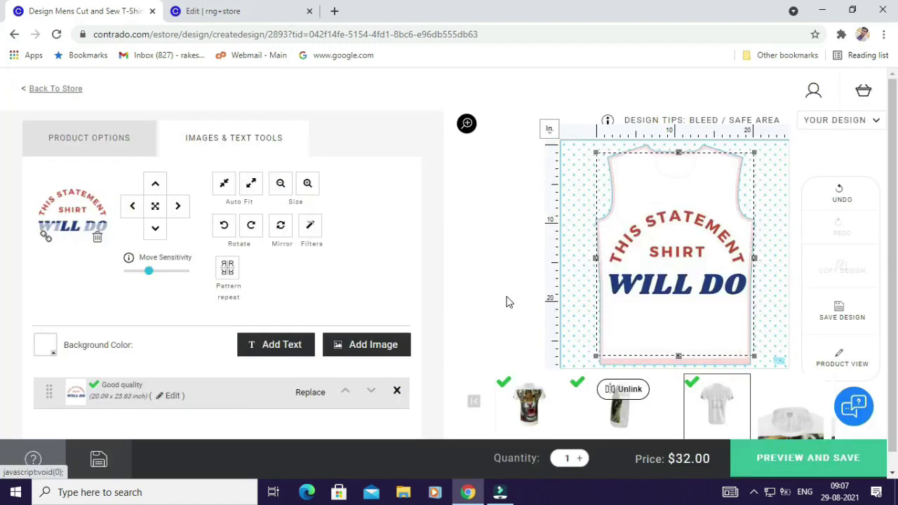
{"action": "left_click", "coordinate": [810, 462]}
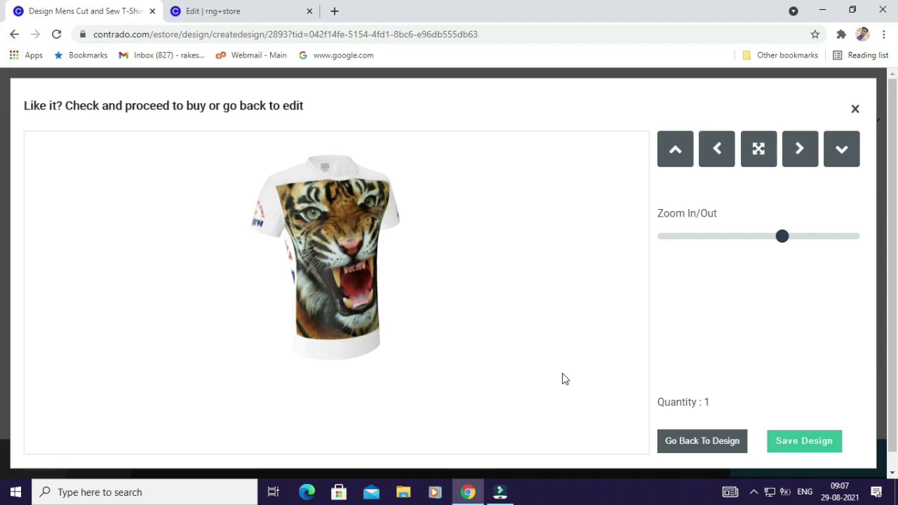
{"action": "left_click", "coordinate": [806, 442]}
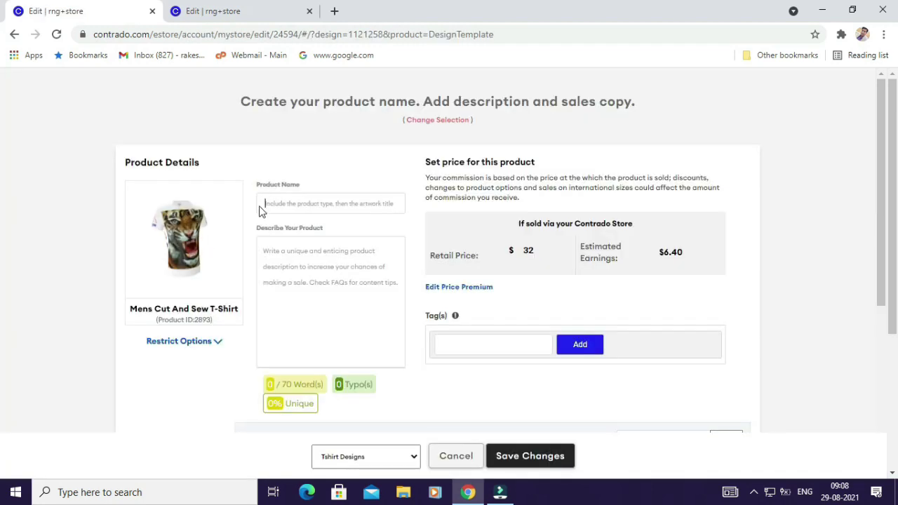
Name the product "T-Shirt", describe it as "All seasoned t shirt.", enter the tag "Printed tshirt" and save it in the Tshirt Designs collection.
{"action": "left_click", "coordinate": [303, 201]}
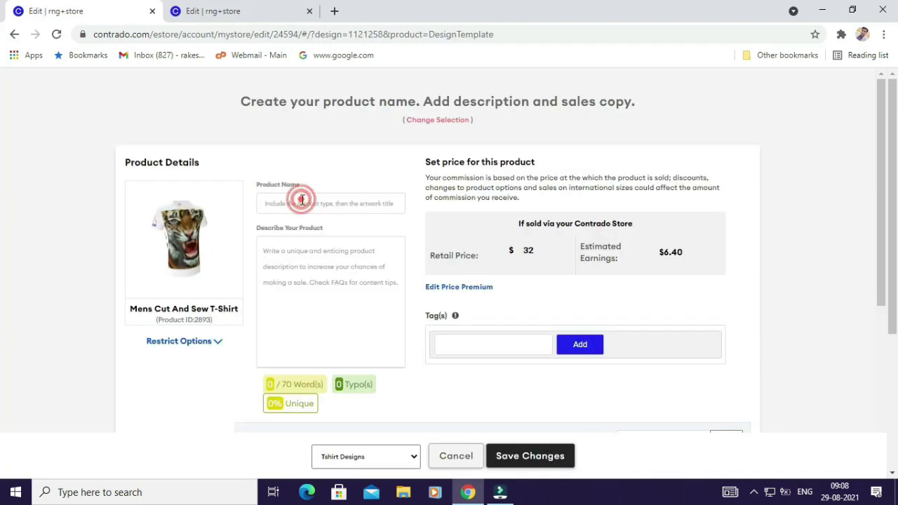
{"action": "left_click", "coordinate": [304, 260]}
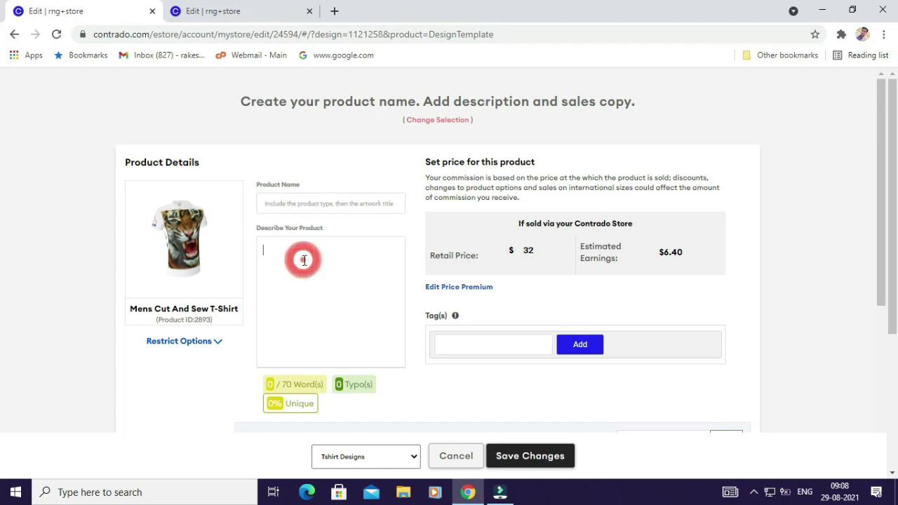
{"action": "left_click", "coordinate": [460, 345]}
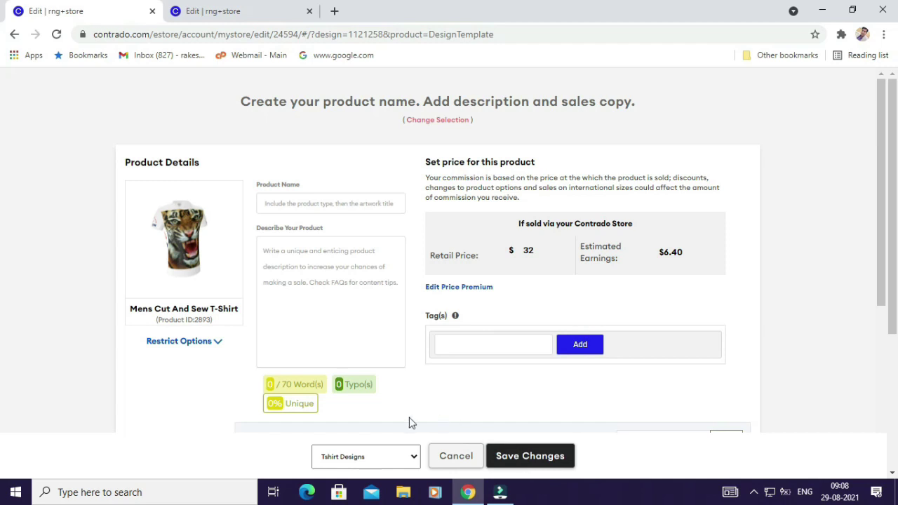
{"action": "left_click", "coordinate": [415, 459]}
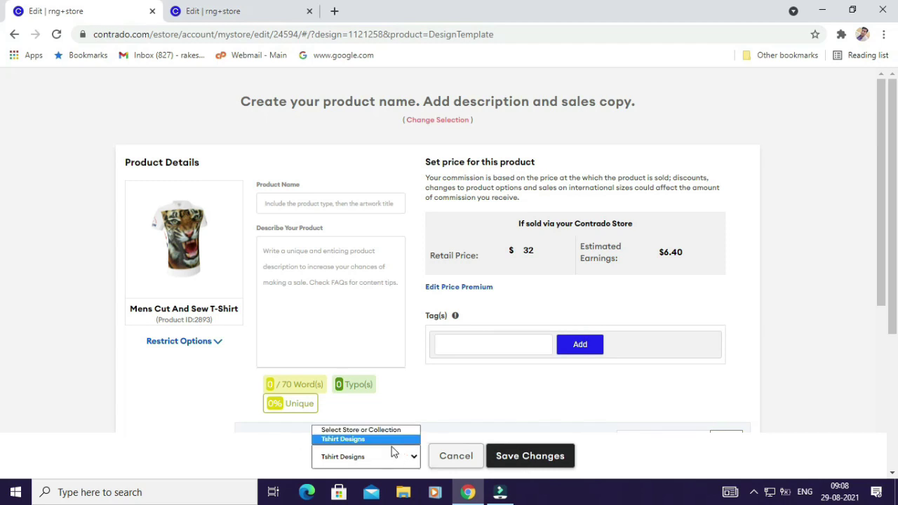
{"action": "left_click", "coordinate": [385, 440]}
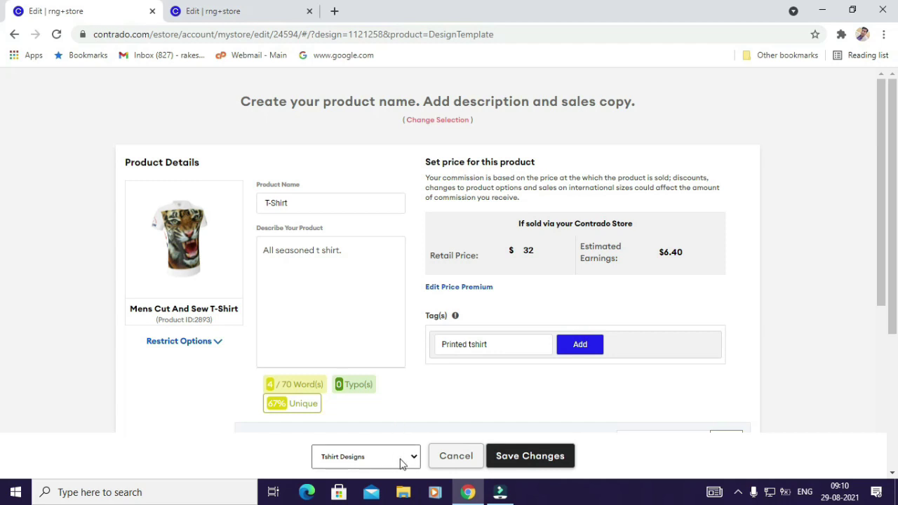
{"action": "left_click", "coordinate": [530, 456]}
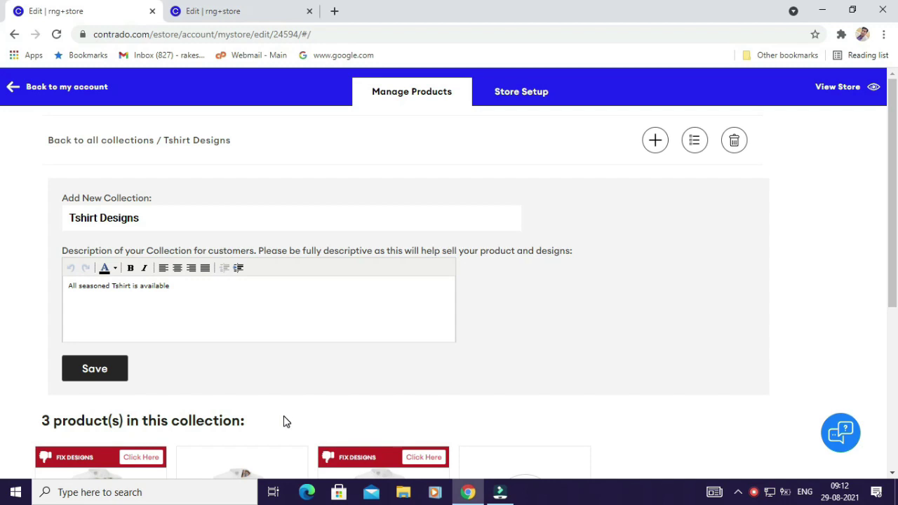
{"action": "left_click", "coordinate": [95, 370]}
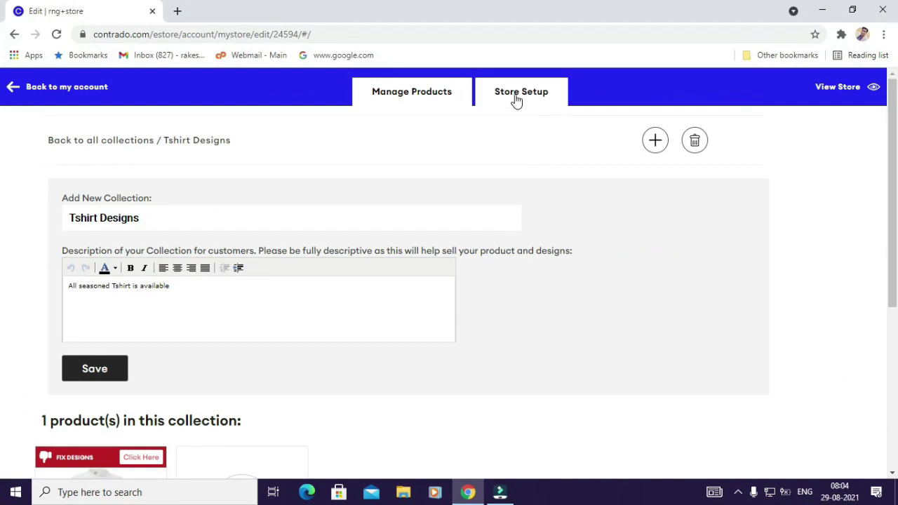
Open the store setup and enter the tagline "Tshirt Store", location "New Delhi" and store description "T-shirt Designs".
{"action": "left_click", "coordinate": [517, 100]}
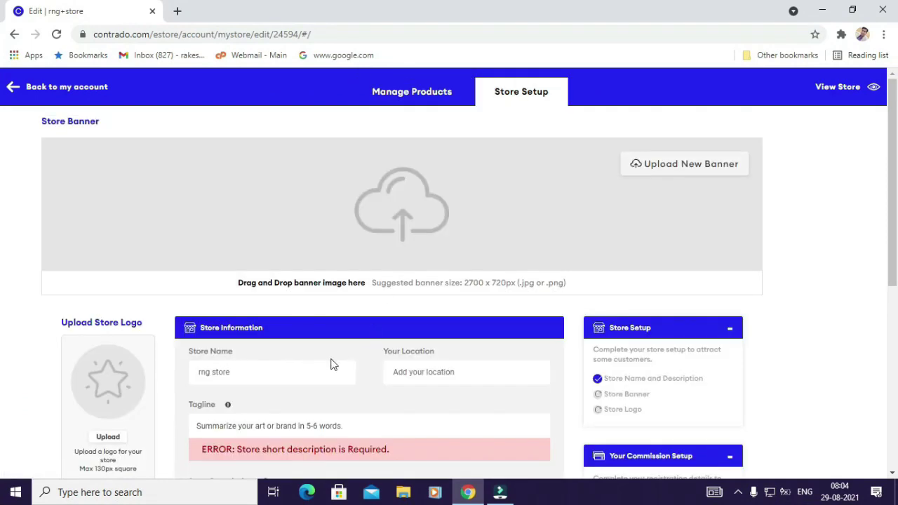
{"action": "left_click", "coordinate": [343, 427]}
{"action": "left_click", "coordinate": [286, 376]}
{"action": "left_click", "coordinate": [464, 377]}
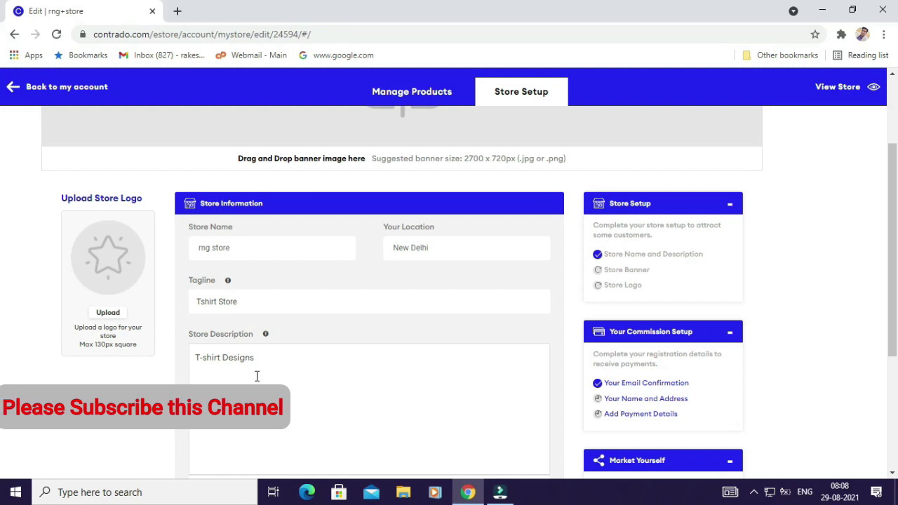
Upload the bokeh-316425_1280 image from the ABC folder in Downloads as the store banner, keeping the proposed crop.
{"action": "left_click_drag", "start_coordinate": [890, 292], "coordinate": [876, 200]}
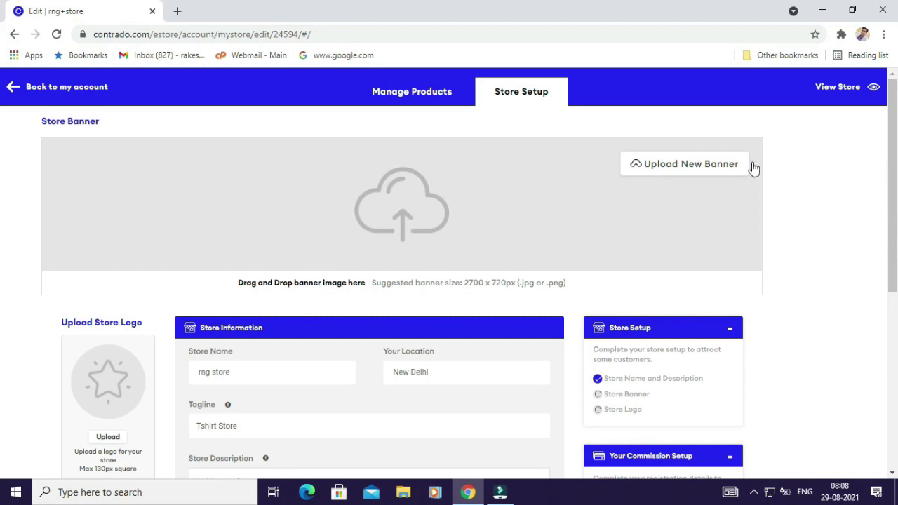
{"action": "left_click_drag", "start_coordinate": [895, 175], "coordinate": [892, 219]}
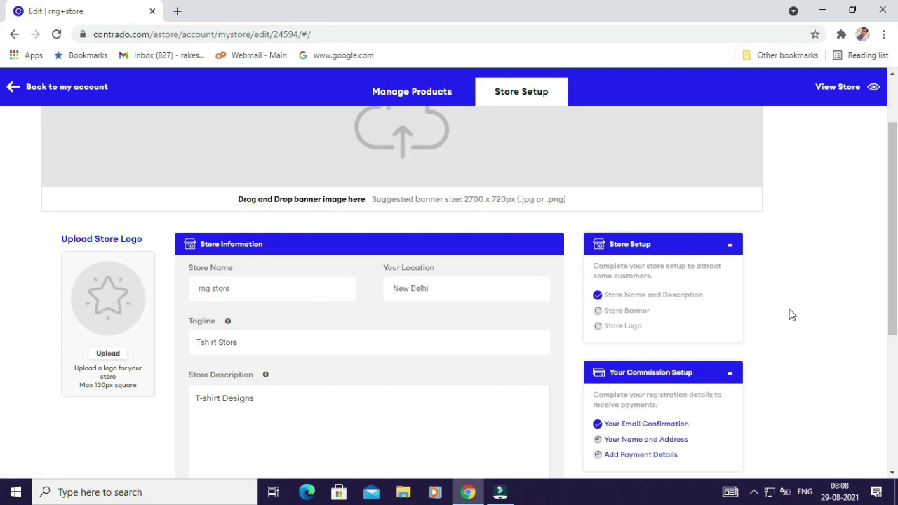
{"action": "left_click_drag", "start_coordinate": [893, 270], "coordinate": [888, 205]}
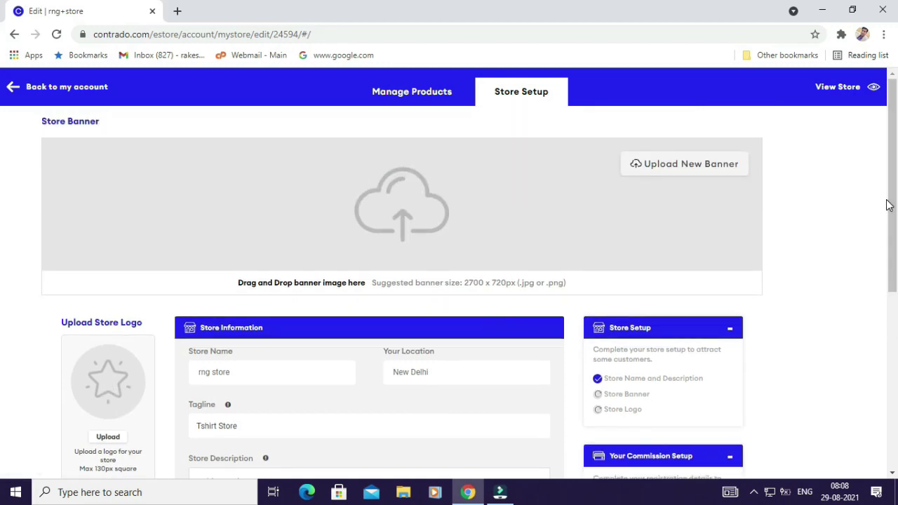
{"action": "left_click", "coordinate": [678, 168]}
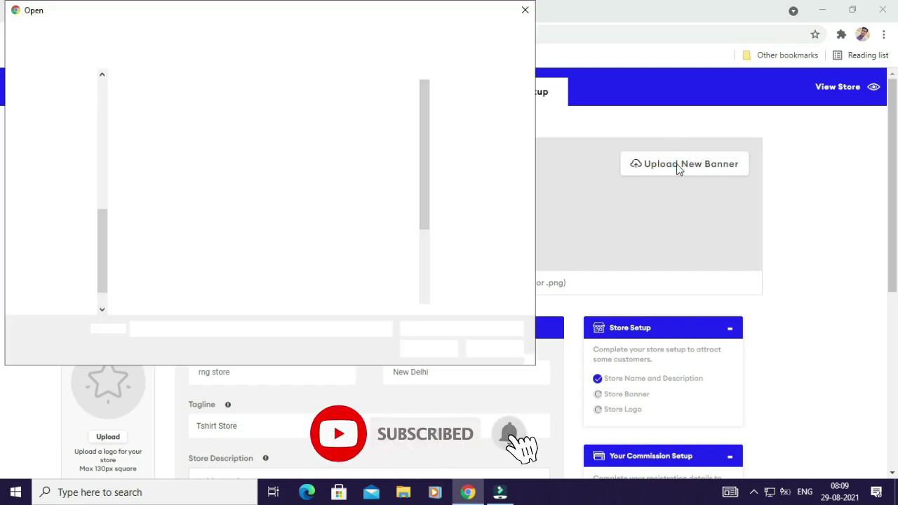
{"action": "left_click_drag", "start_coordinate": [423, 128], "coordinate": [422, 83]}
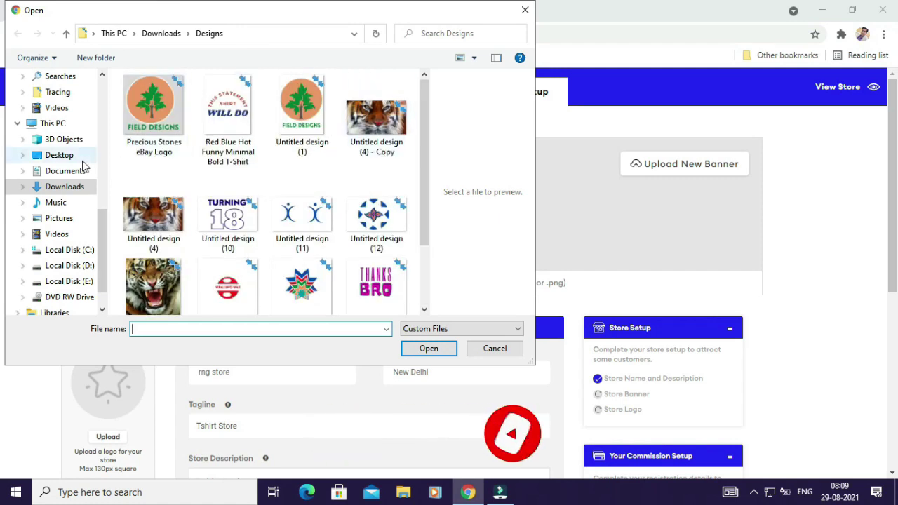
{"action": "left_click", "coordinate": [64, 186]}
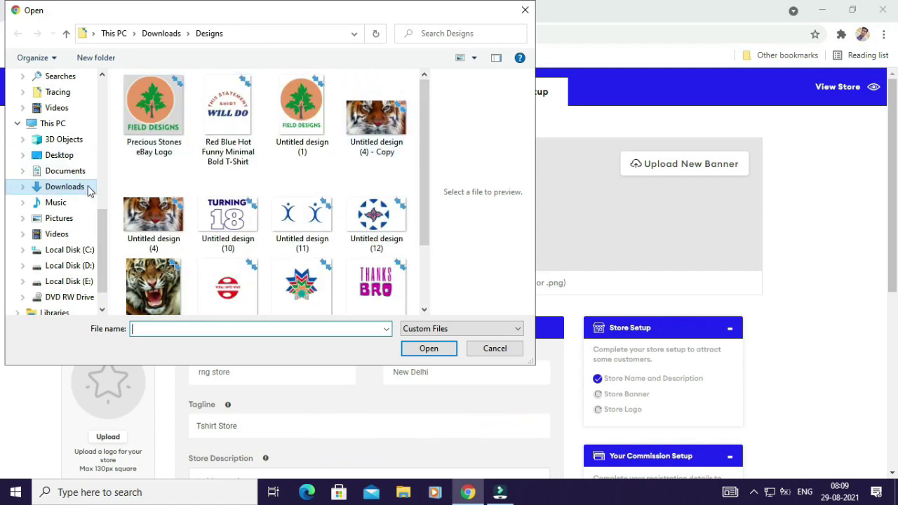
{"action": "double_click", "coordinate": [260, 101]}
{"action": "left_click", "coordinate": [235, 125]}
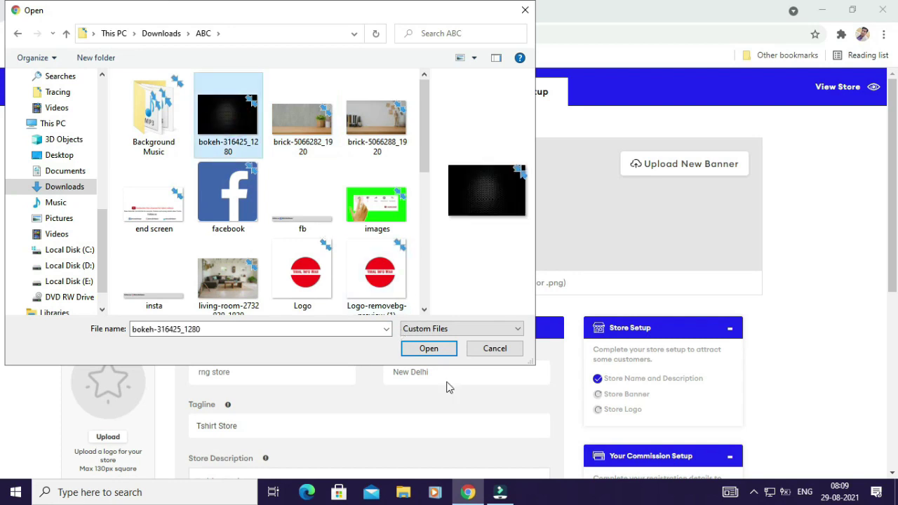
{"action": "left_click", "coordinate": [431, 354]}
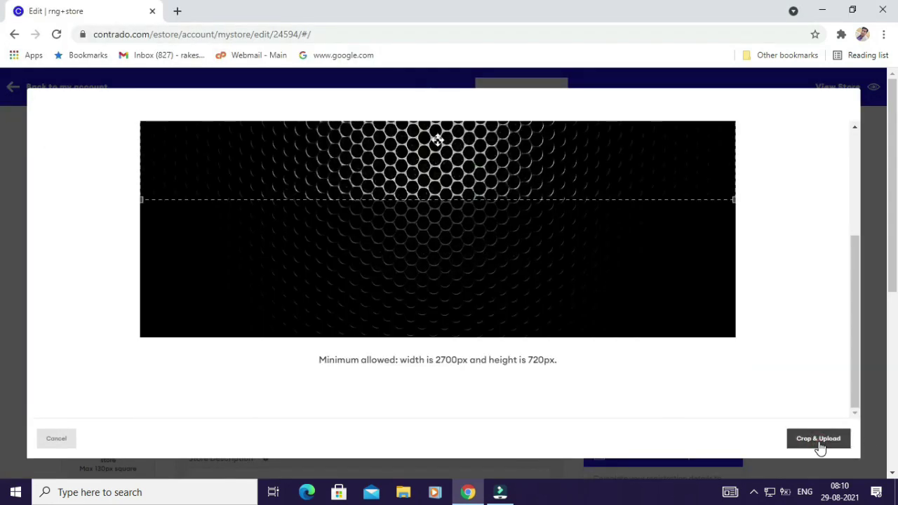
{"action": "left_click", "coordinate": [819, 440]}
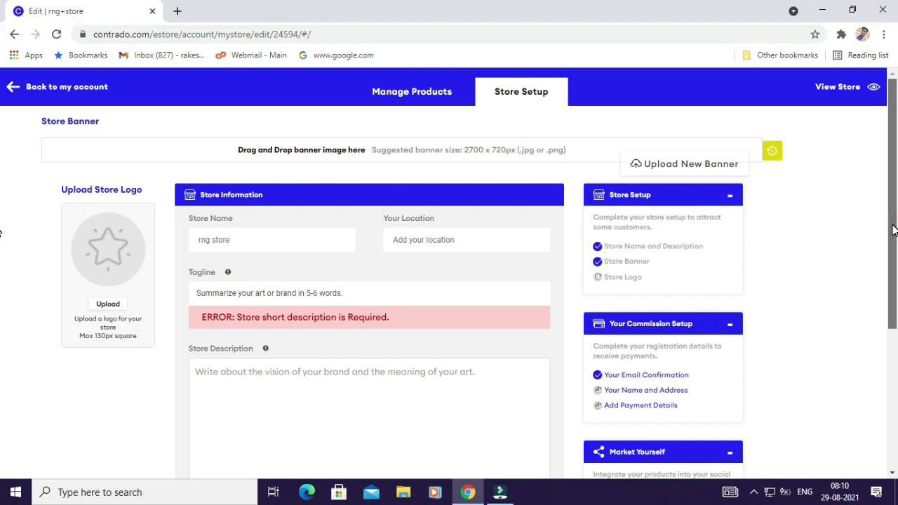
Upload the Logo image from the ABC folder as the store logo, keeping the proposed crop.
{"action": "left_click", "coordinate": [107, 450]}
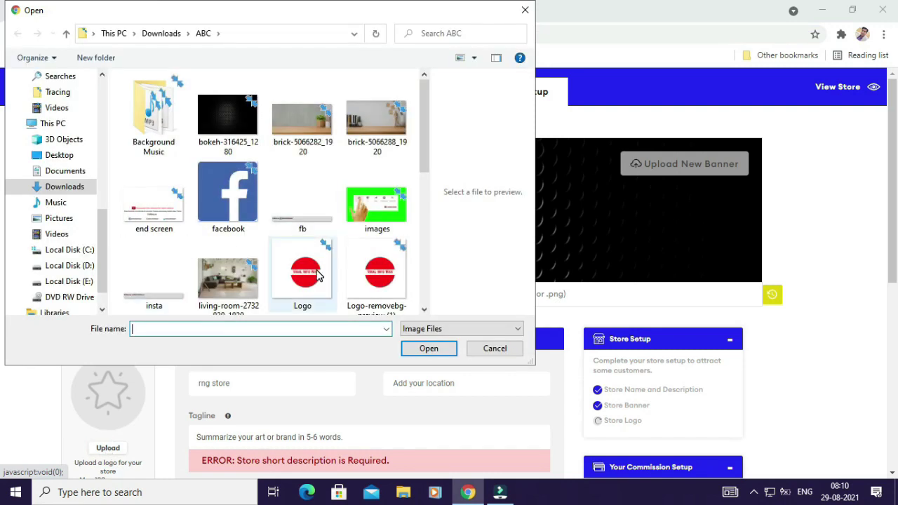
{"action": "left_click", "coordinate": [314, 274]}
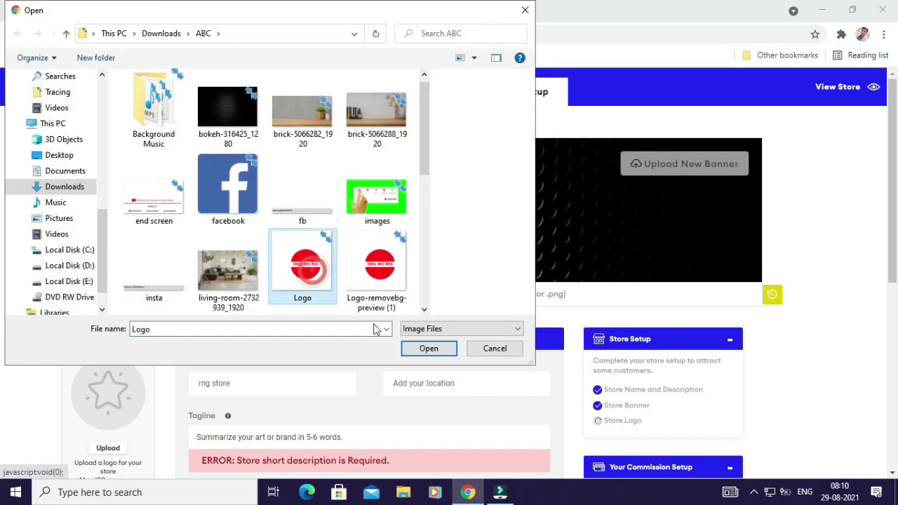
{"action": "left_click", "coordinate": [426, 349]}
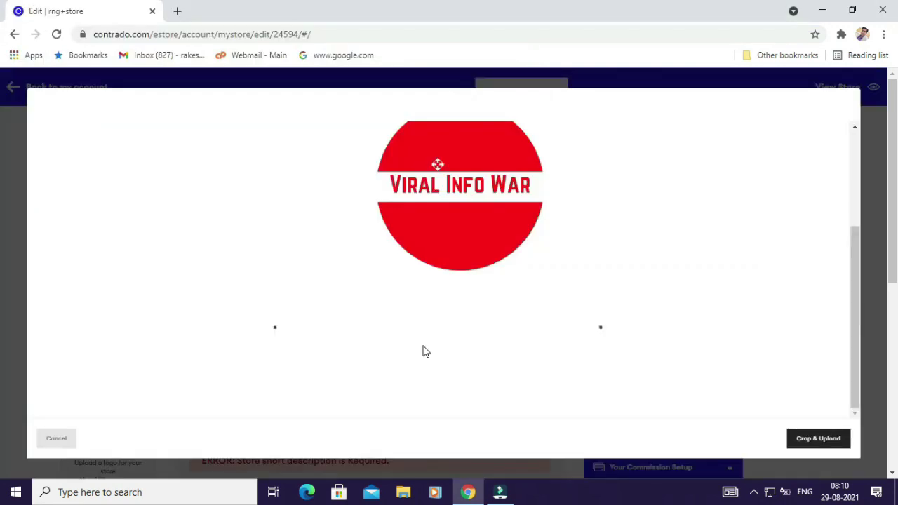
{"action": "left_click", "coordinate": [817, 439]}
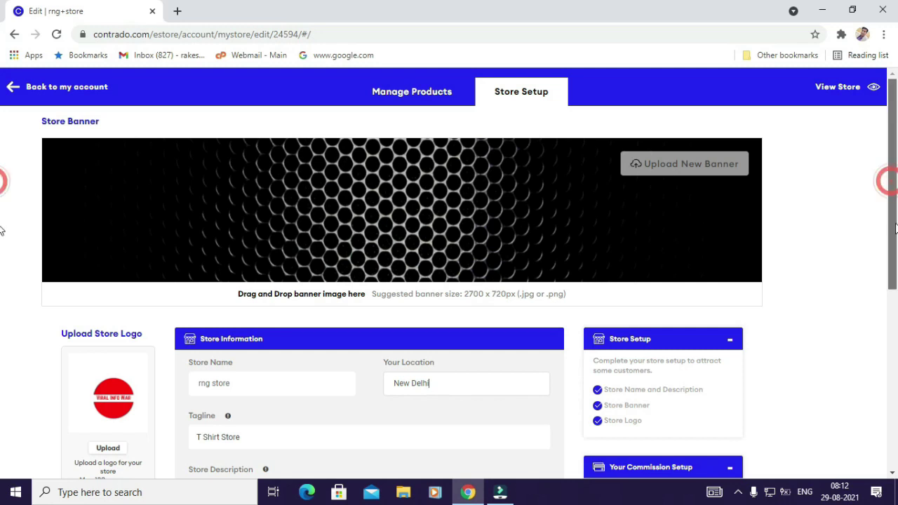
Save the store information with location "New Delhi", tagline "T Shirt Store" and description "T-shirt designs".
{"action": "scroll", "coordinate": [3, 211], "scroll_direction": "down", "scroll_amount": 2}
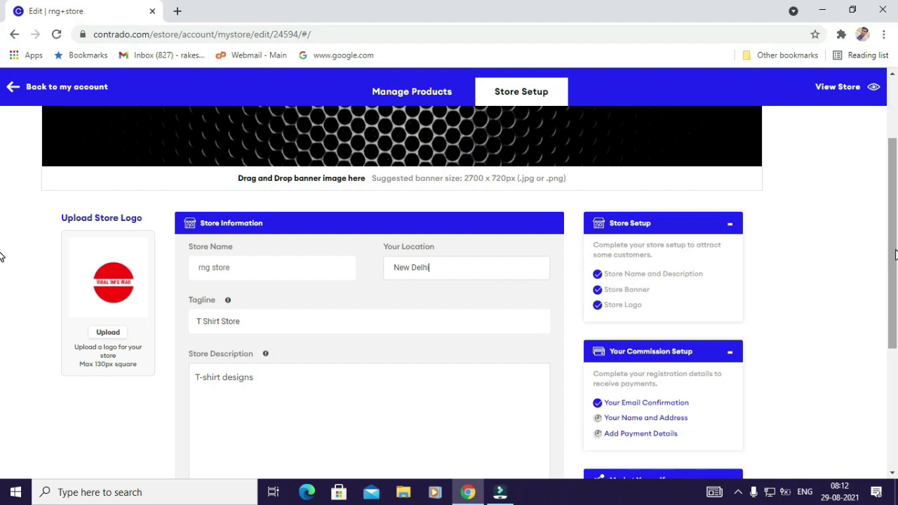
{"action": "scroll", "coordinate": [341, 395], "scroll_direction": "down", "scroll_amount": 3}
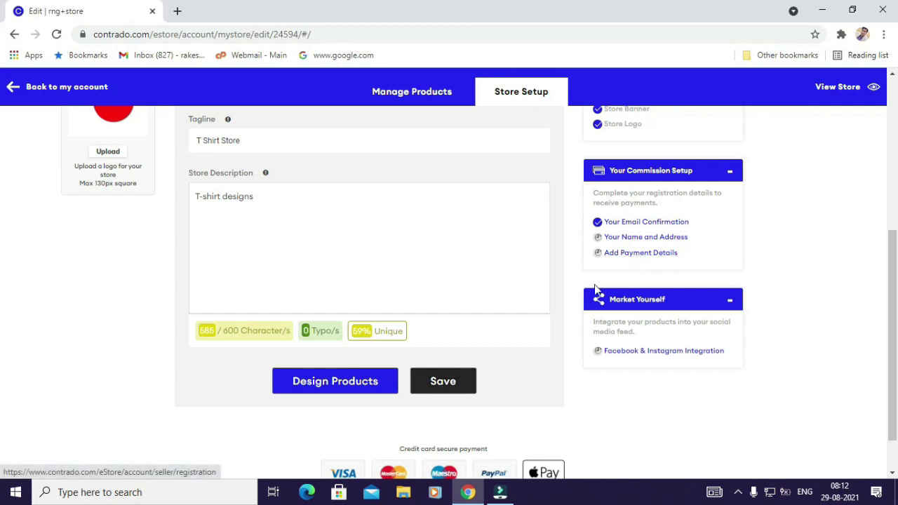
{"action": "left_click", "coordinate": [444, 388]}
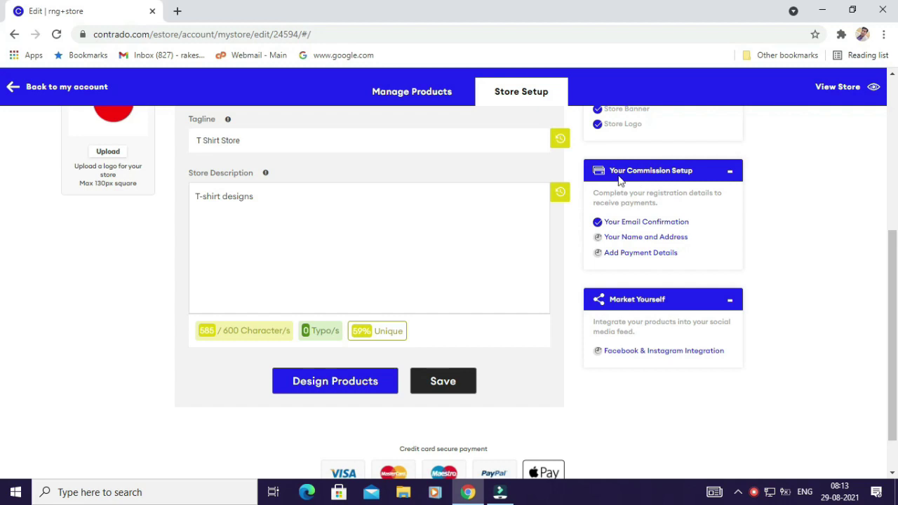
Fill in the seller's name, country, street address, city, contact number and zip code for the commission setup and save the address.
{"action": "left_click", "coordinate": [634, 239]}
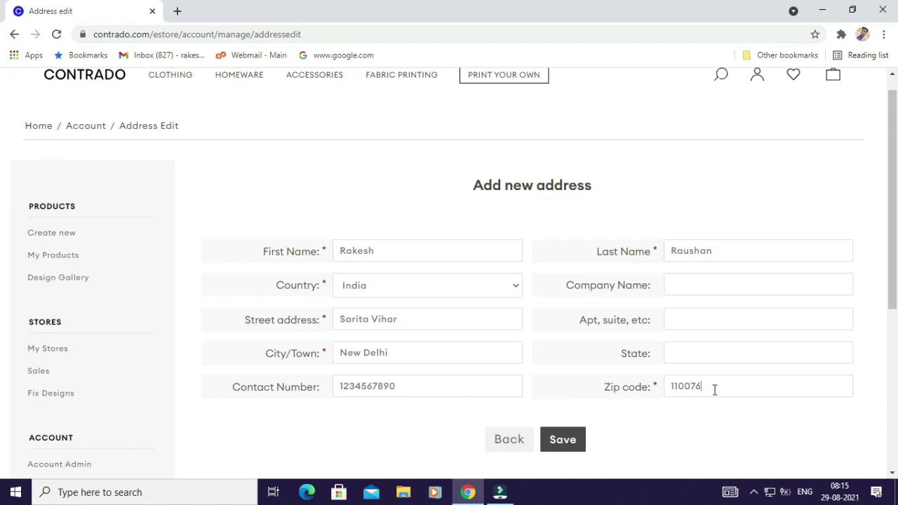
{"action": "left_click", "coordinate": [568, 440]}
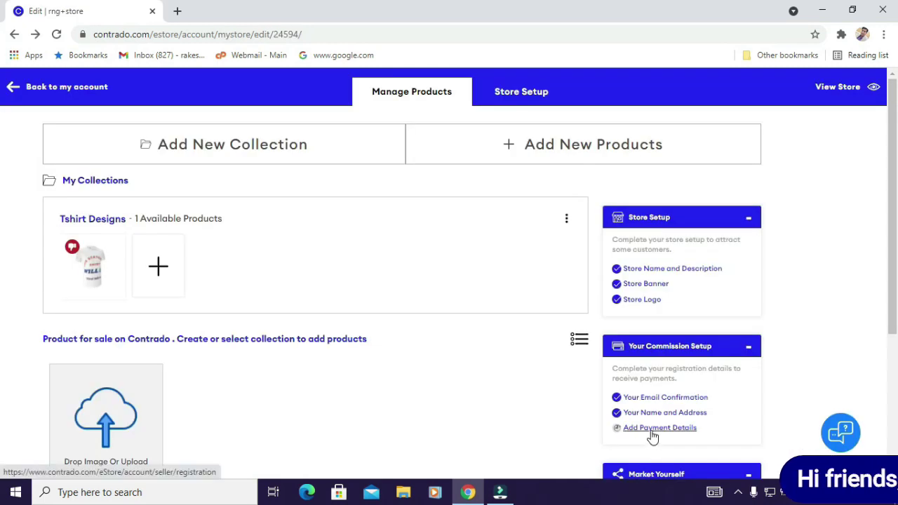
Open the payment details of the commission setup and choose US Dollar as the payments currency.
{"action": "left_click", "coordinate": [651, 429]}
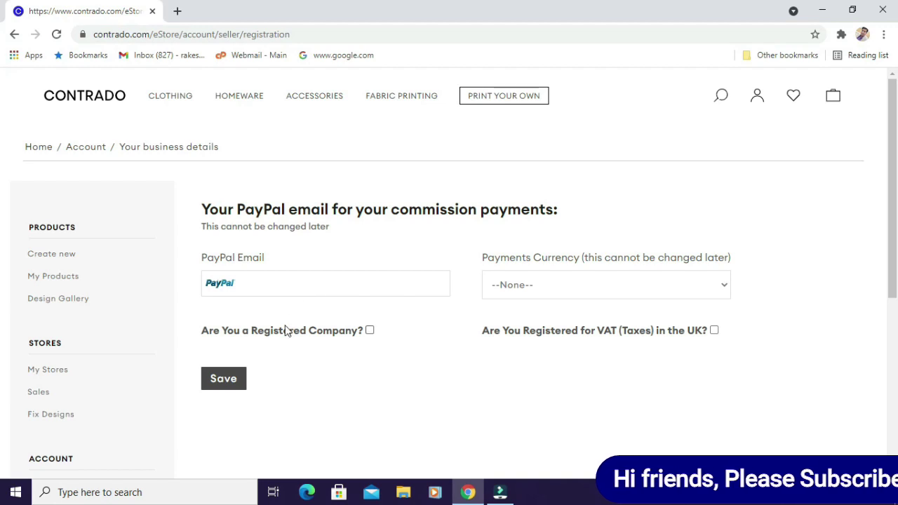
{"action": "left_click", "coordinate": [726, 289]}
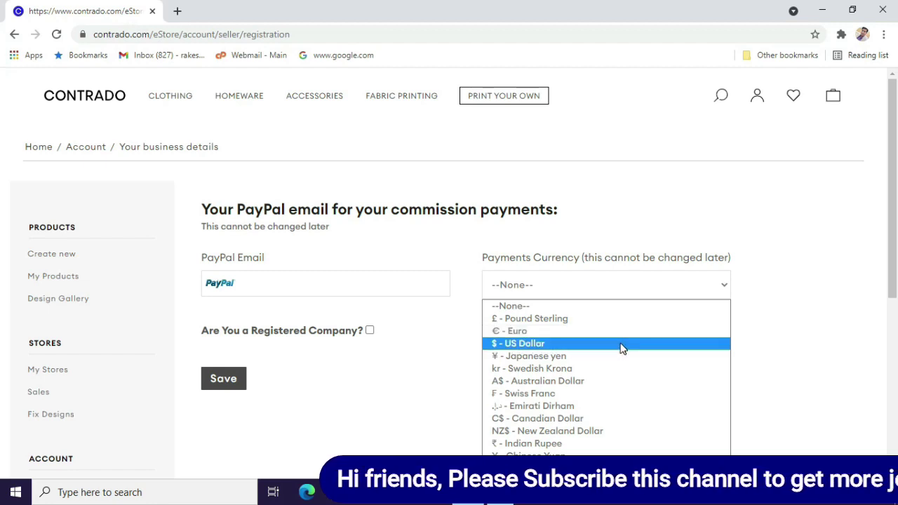
{"action": "left_click", "coordinate": [622, 344]}
{"action": "left_click", "coordinate": [309, 357]}
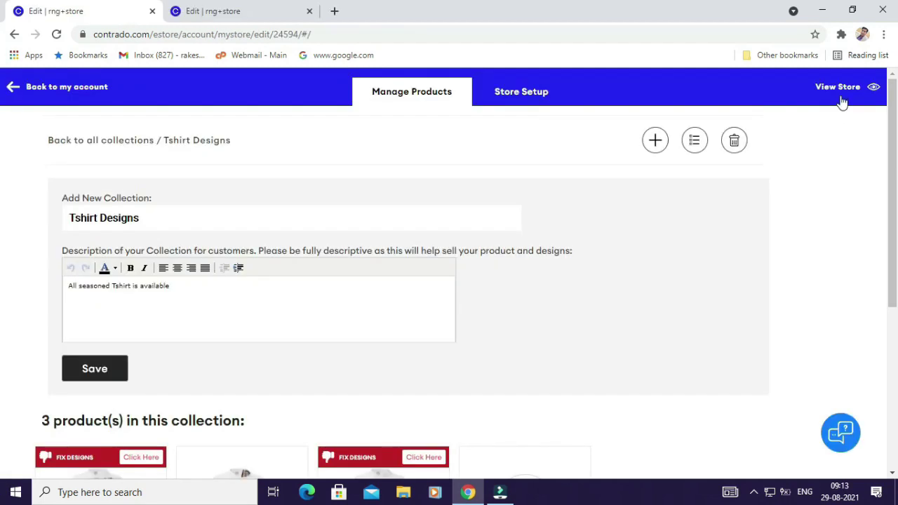
View the public store page and check its banner, logo, store details, Tshirt Designs collection and listed T-shirt.
{"action": "left_click", "coordinate": [842, 89]}
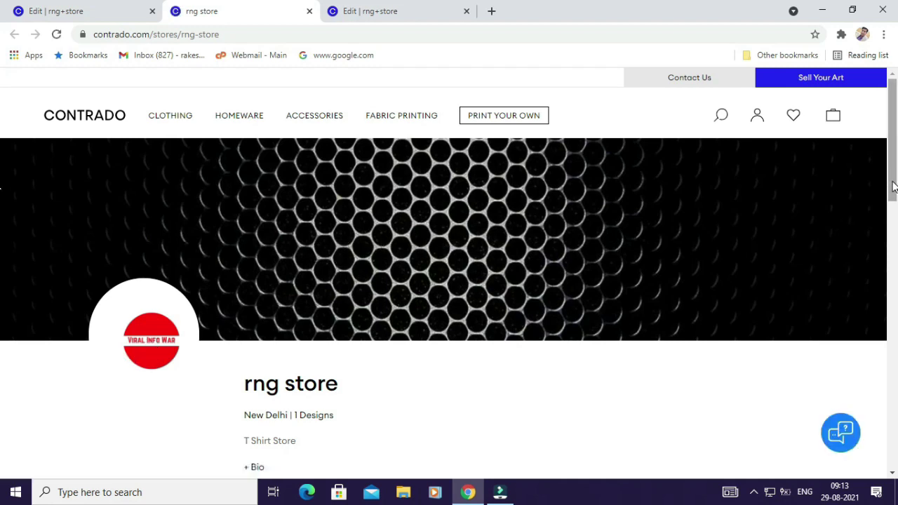
{"action": "left_click_drag", "start_coordinate": [894, 186], "coordinate": [841, 247]}
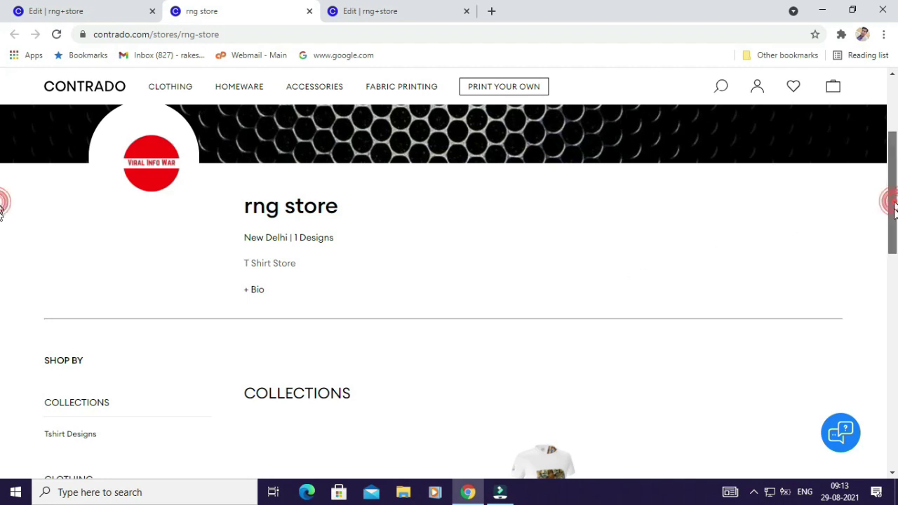
{"action": "scroll", "coordinate": [895, 207], "scroll_direction": "down", "scroll_amount": 3}
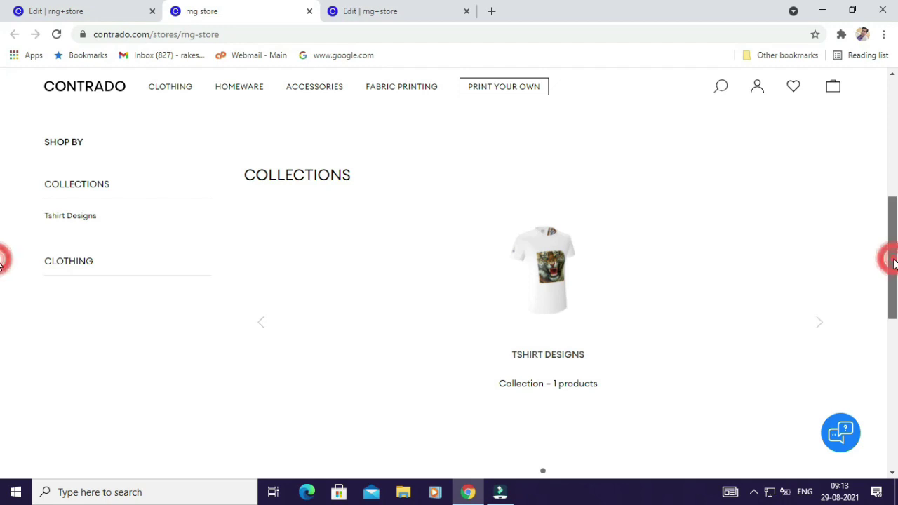
{"action": "mouse_move", "coordinate": [894, 264]}
{"action": "left_mouse_down"}
{"action": "mouse_move", "coordinate": [896, 401]}
{"action": "mouse_move", "coordinate": [892, 278]}
{"action": "left_mouse_up"}
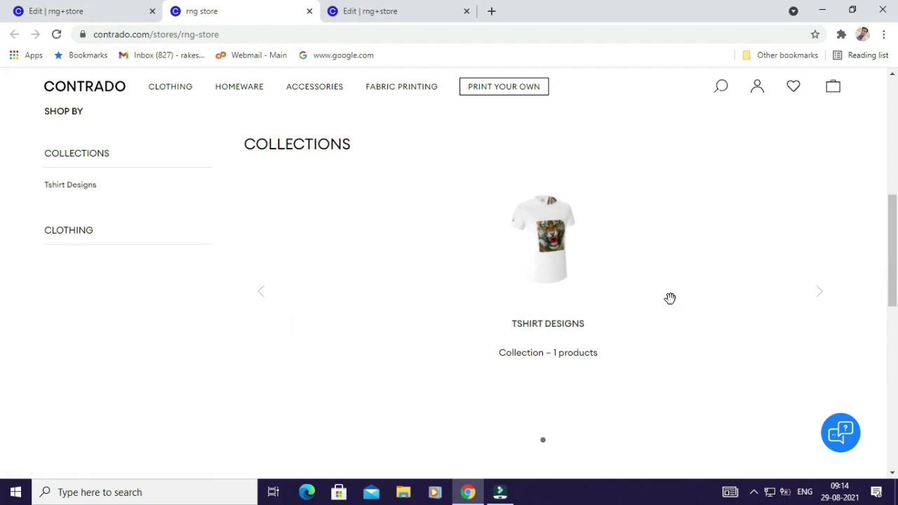
{"action": "left_click", "coordinate": [895, 242]}
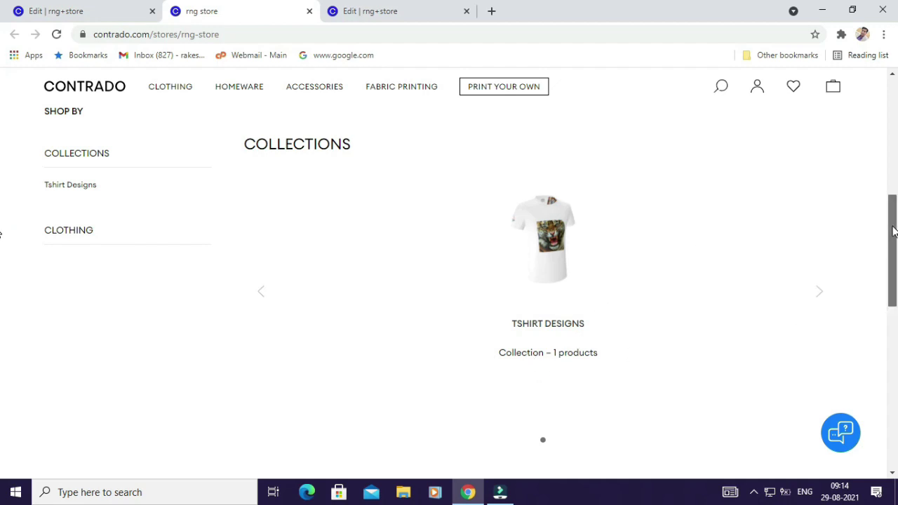
{"action": "left_click_drag", "start_coordinate": [895, 232], "coordinate": [895, 323]}
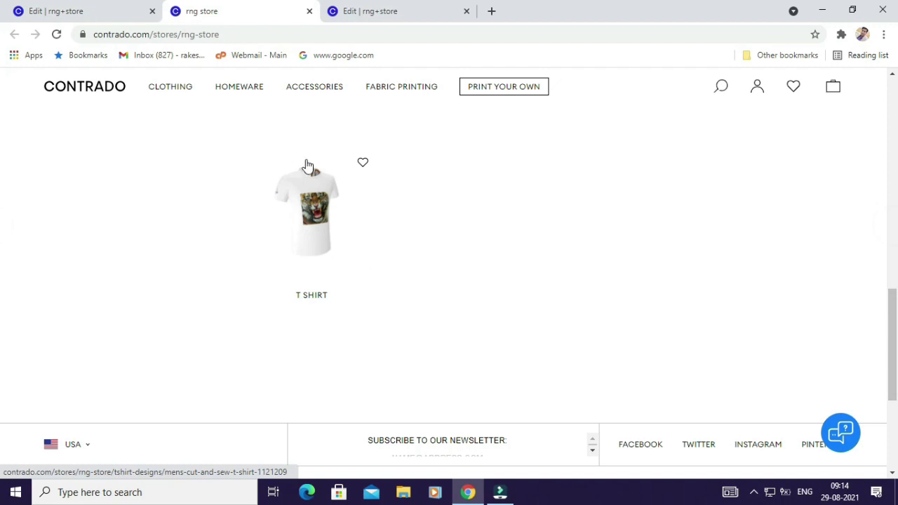